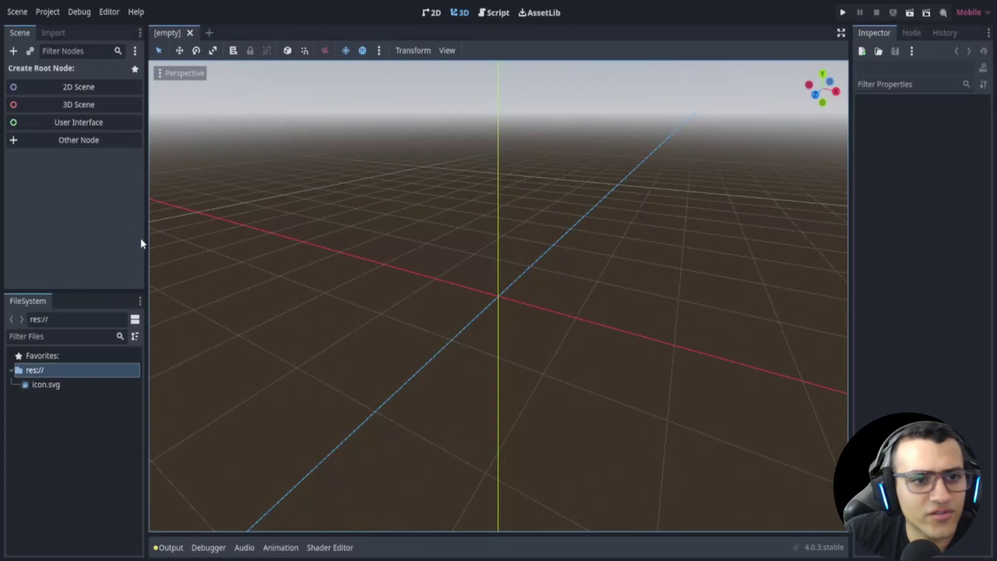
Bring the running Pokemon Reference game window over the editor and position it near the centre of the viewport
{"action": "left_click_drag", "start_coordinate": [146, 241], "coordinate": [158, 245]}
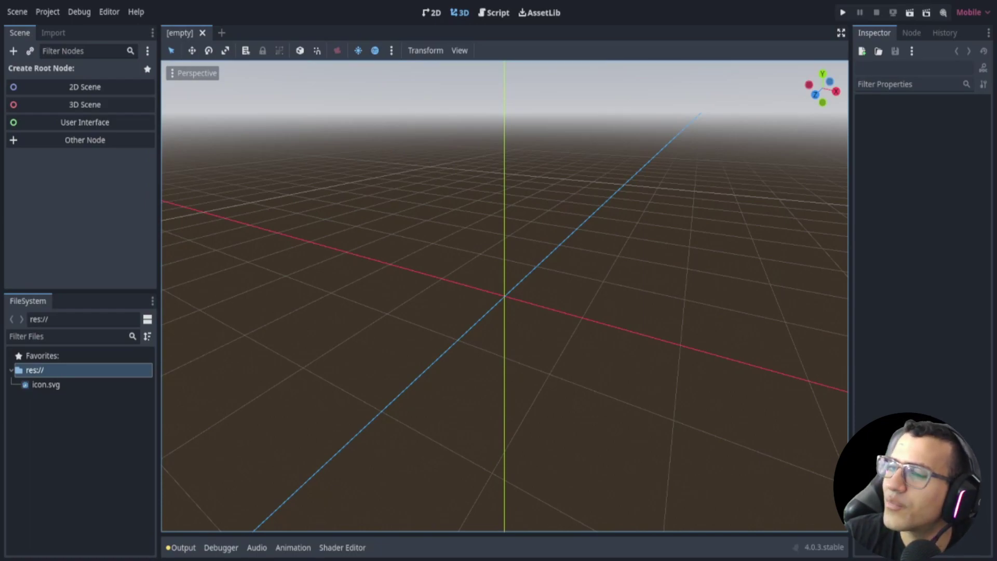
{"action": "left_click_drag", "start_coordinate": [996, 156], "coordinate": [416, 92]}
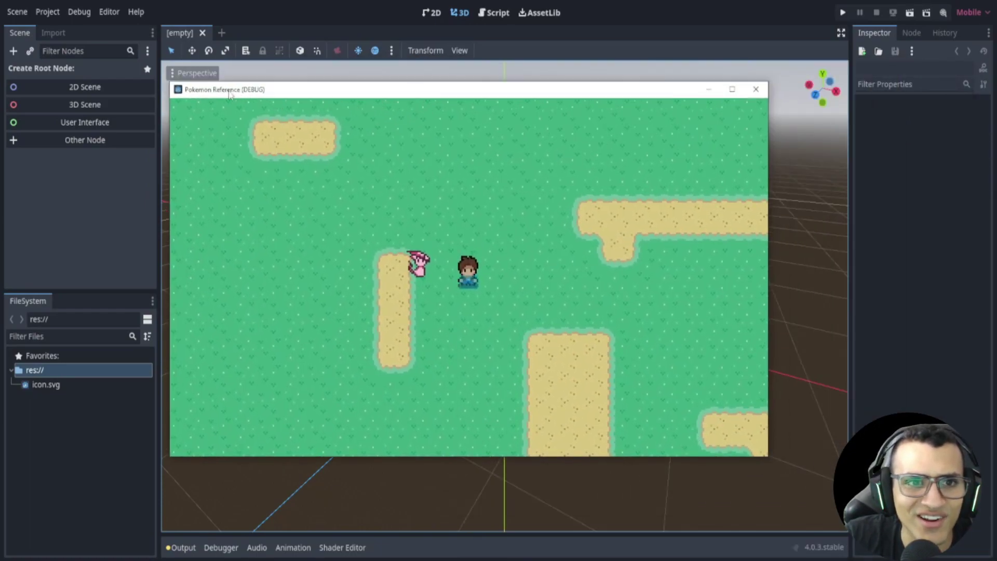
{"action": "left_click_drag", "start_coordinate": [225, 93], "coordinate": [288, 106]}
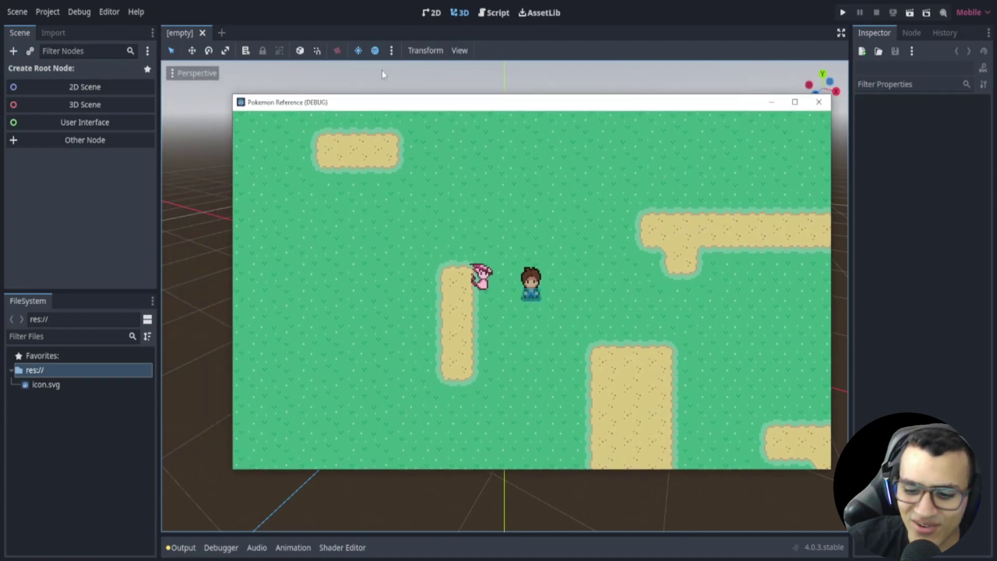
Walk the player character around the map, past the dirt patches and into the bushes, until a monster battle starts
{"action": "key", "text": "Left"}
{"action": "key", "text": "Right"}
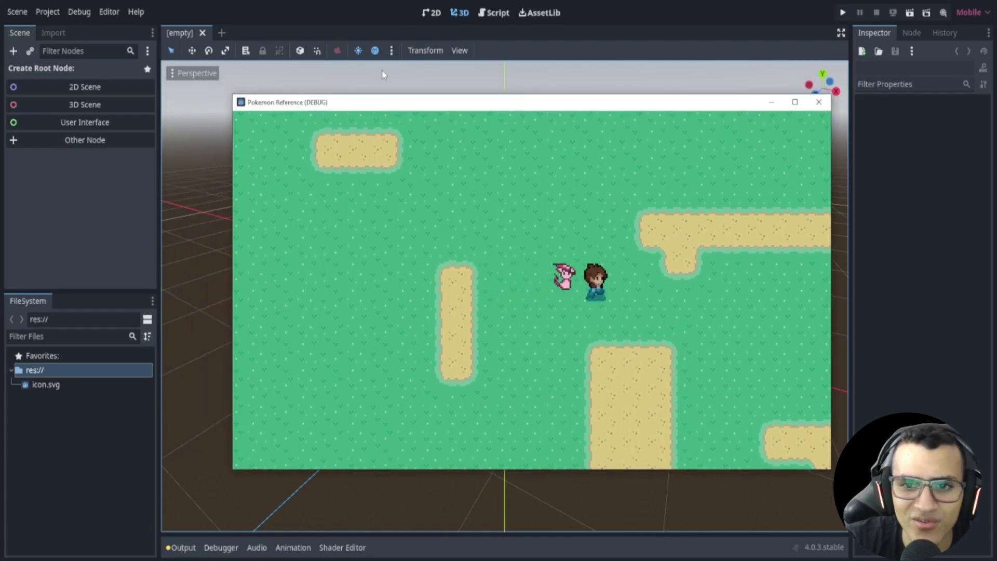
{"action": "key", "text": "Up"}
{"action": "key", "text": "Left"}
{"action": "key", "text": "Down"}
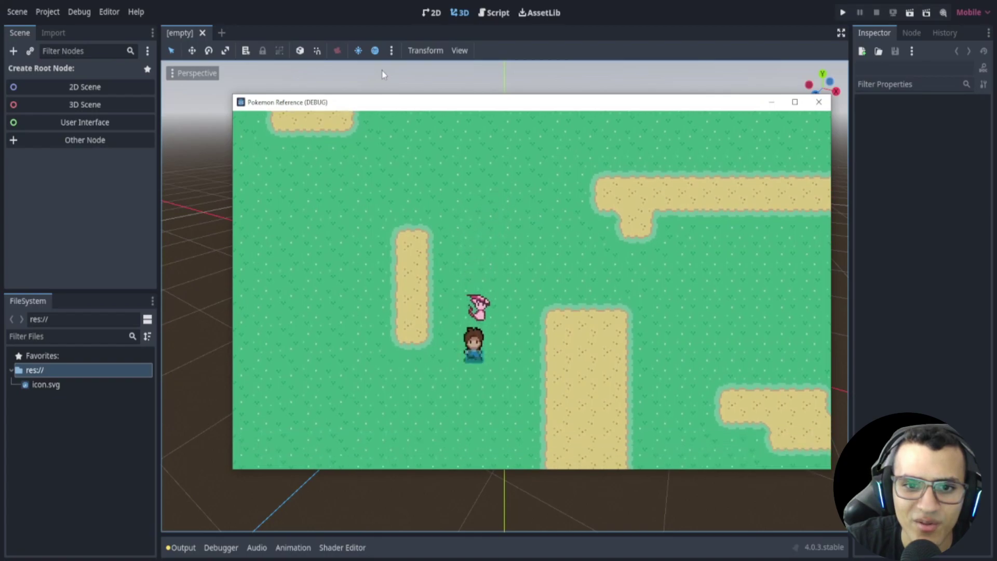
{"action": "key", "text": "Left"}
{"action": "key", "text": "Up"}
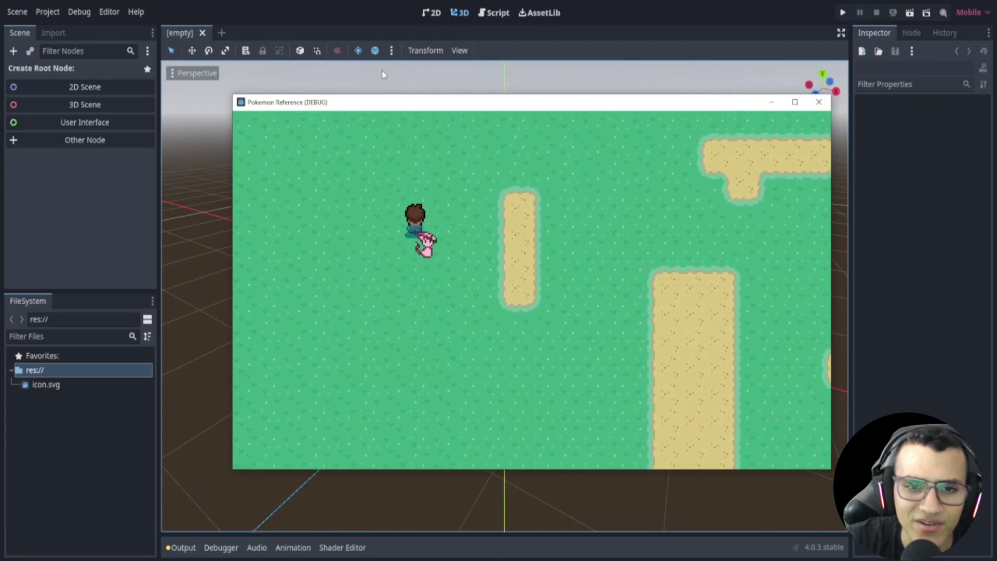
{"action": "key", "text": "Right"}
{"action": "key", "text": "Down"}
{"action": "key", "text": "Right"}
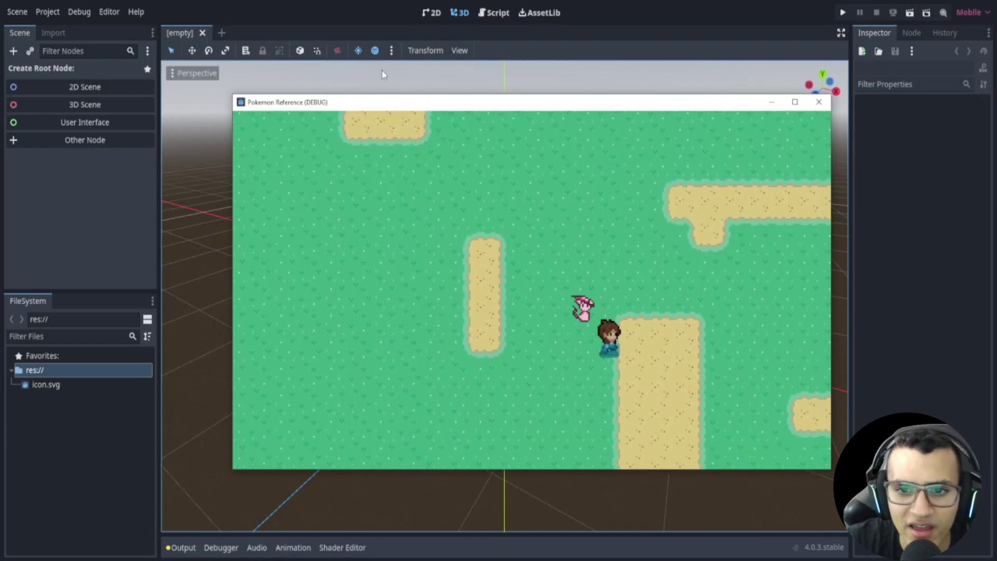
{"action": "key", "text": "Down"}
{"action": "key", "text": "Right"}
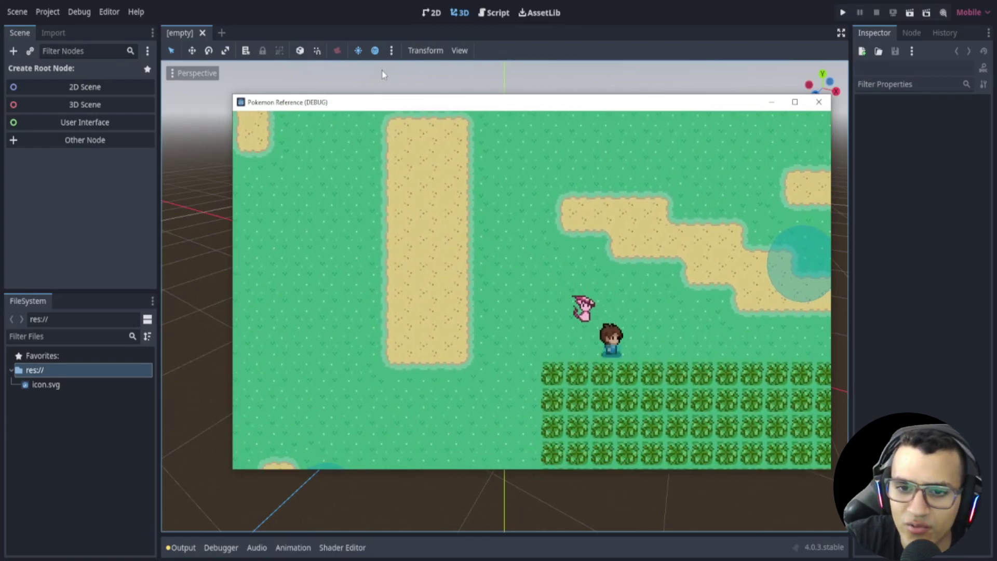
{"action": "key", "text": "Up"}
{"action": "key", "text": "Right"}
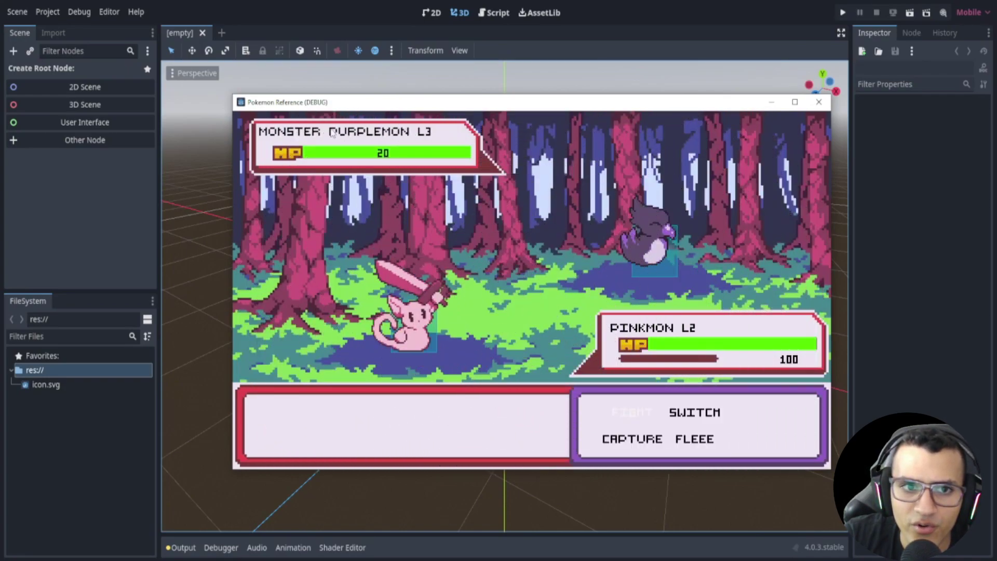
Attack the wild Purplemon with Blast and capture it
{"action": "left_click", "coordinate": [628, 413]}
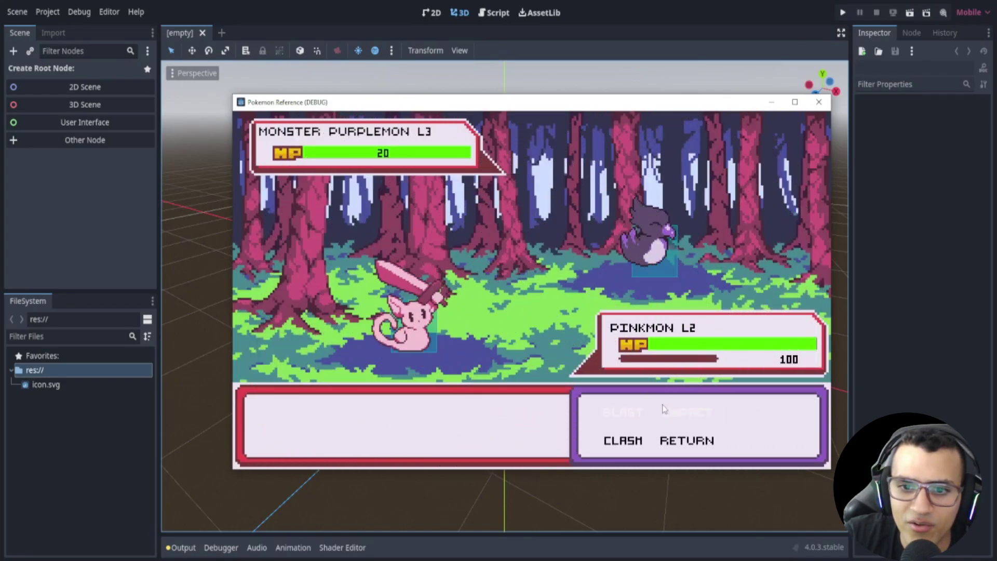
{"action": "left_click", "coordinate": [630, 415]}
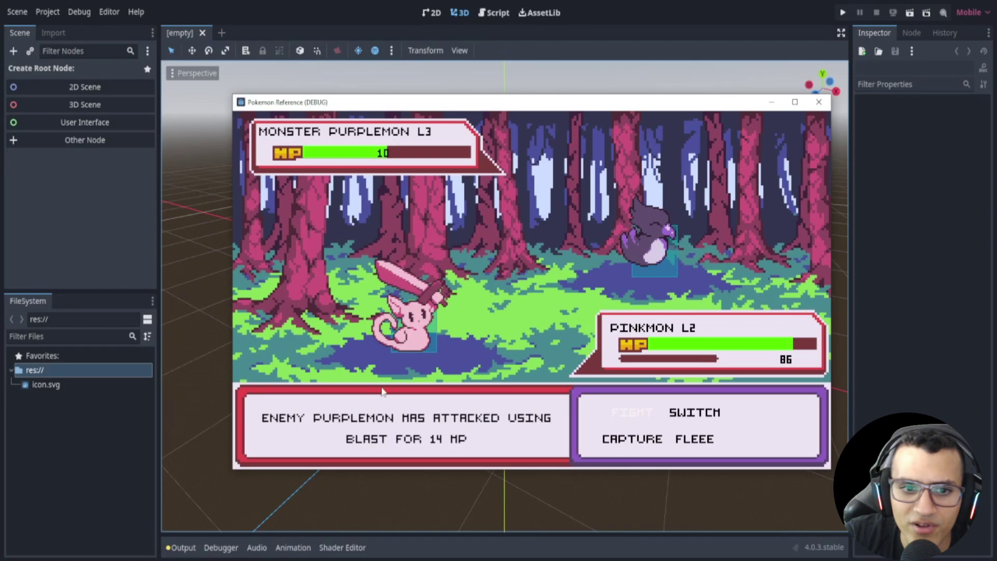
{"action": "left_click", "coordinate": [633, 439]}
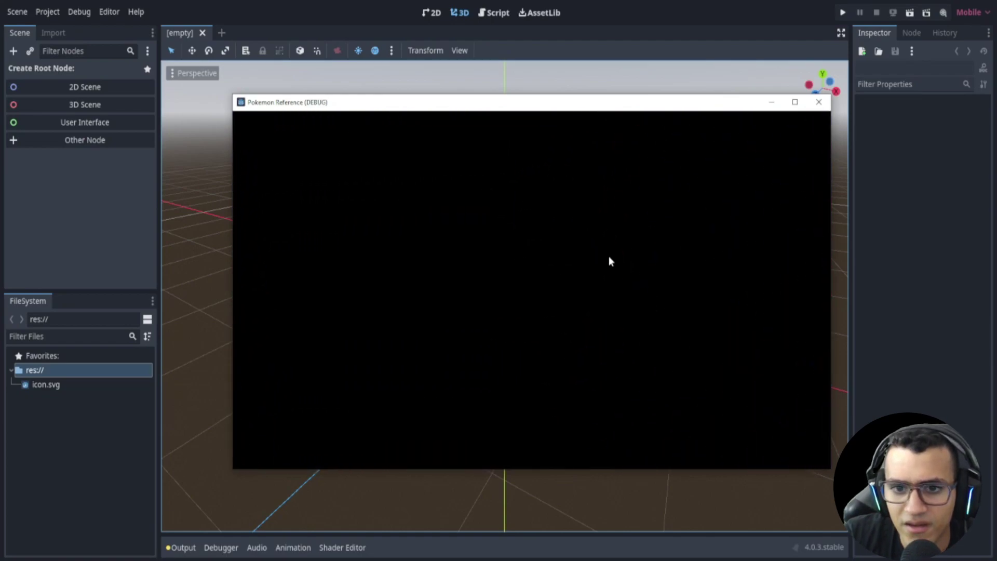
View the stats of the captured Purplemon and of Pinkmon in the monster overview, and close the overview
{"action": "key", "text": "Tab"}
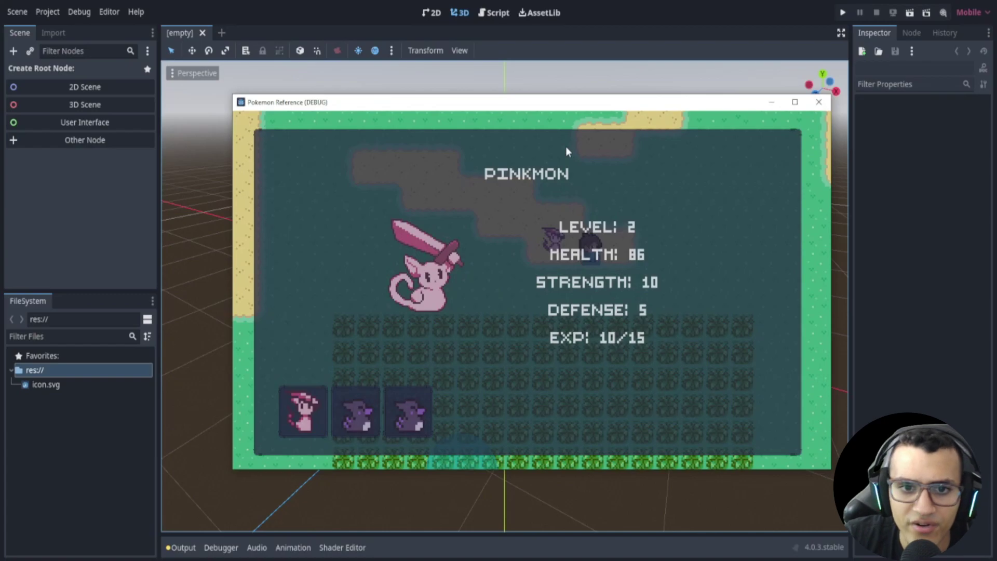
{"action": "left_click", "coordinate": [363, 409]}
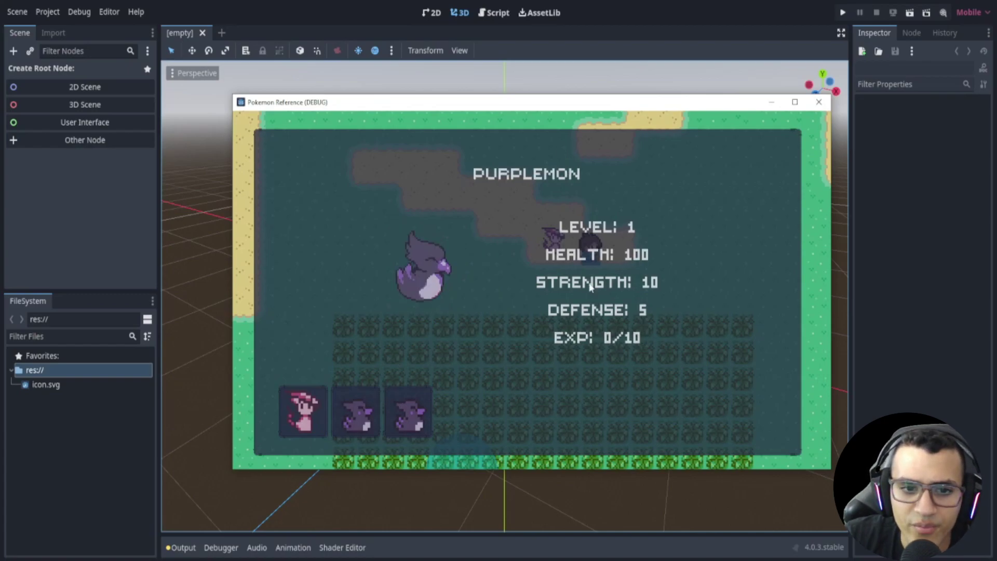
{"action": "left_click", "coordinate": [307, 413]}
{"action": "key", "text": "Tab"}
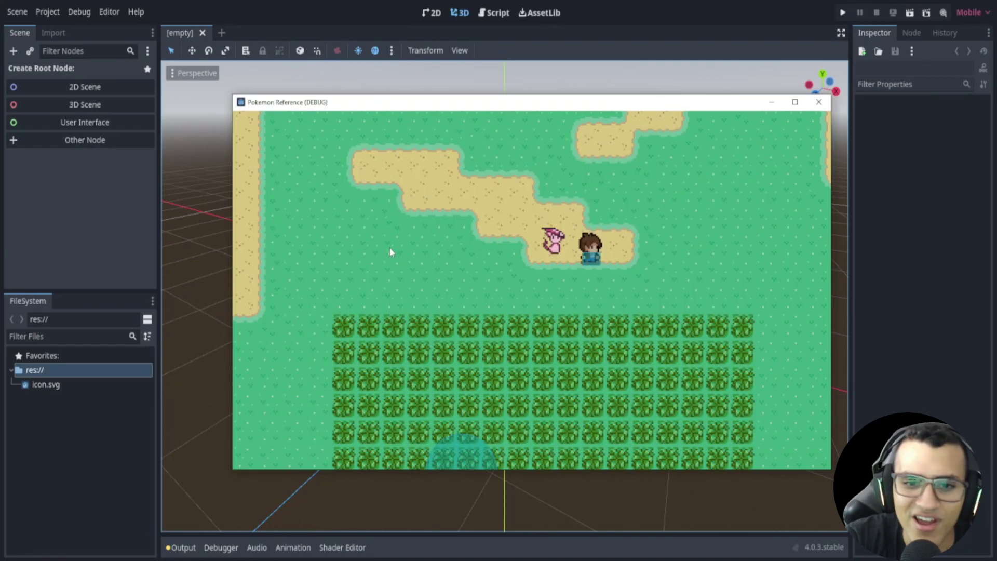
Walk down into the bushes to start another battle and switch the active monster to the second Purplemon
{"action": "key", "text": "Left"}
{"action": "key", "text": "Down"}
{"action": "key", "text": "Down"}
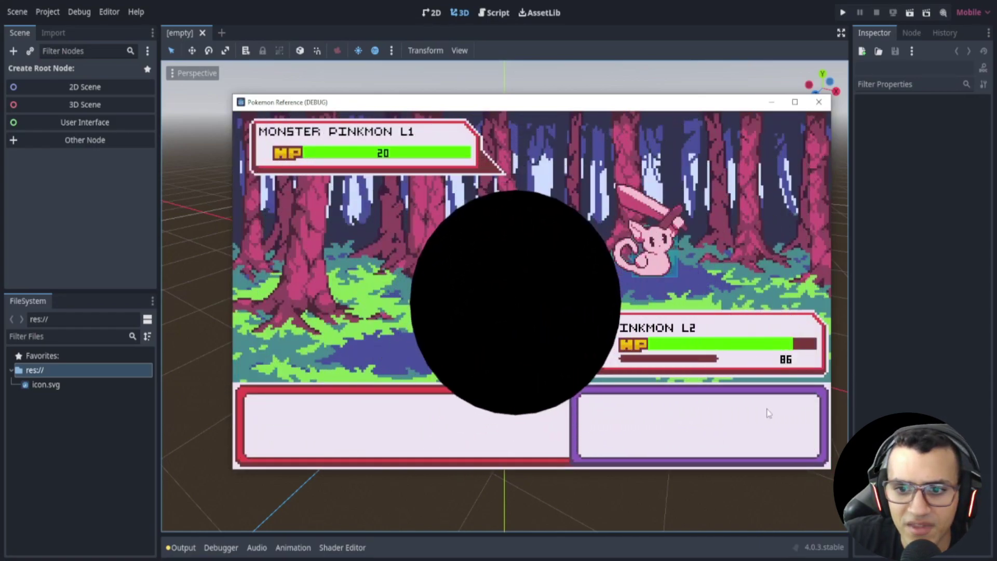
{"action": "left_click", "coordinate": [713, 416]}
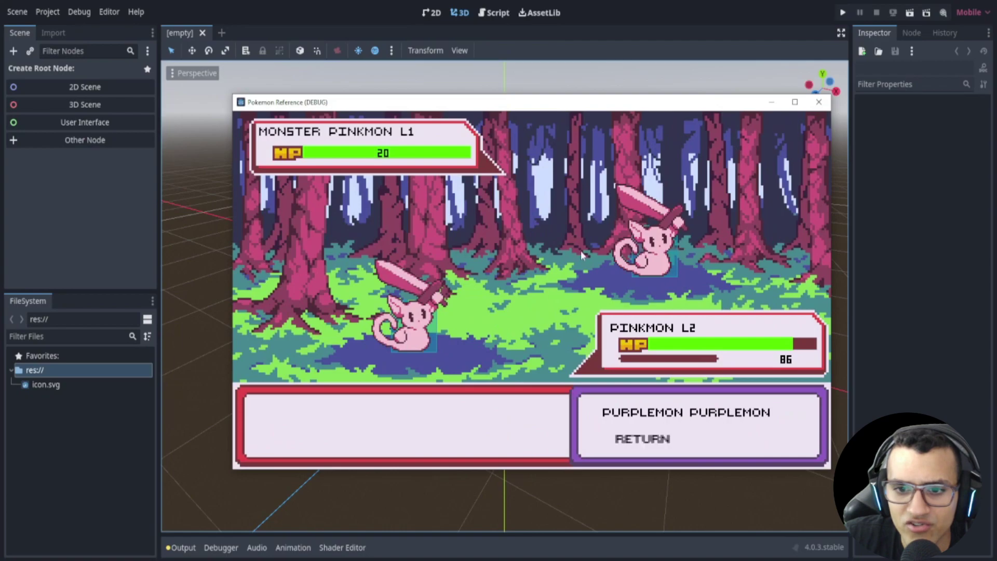
{"action": "left_click", "coordinate": [712, 416]}
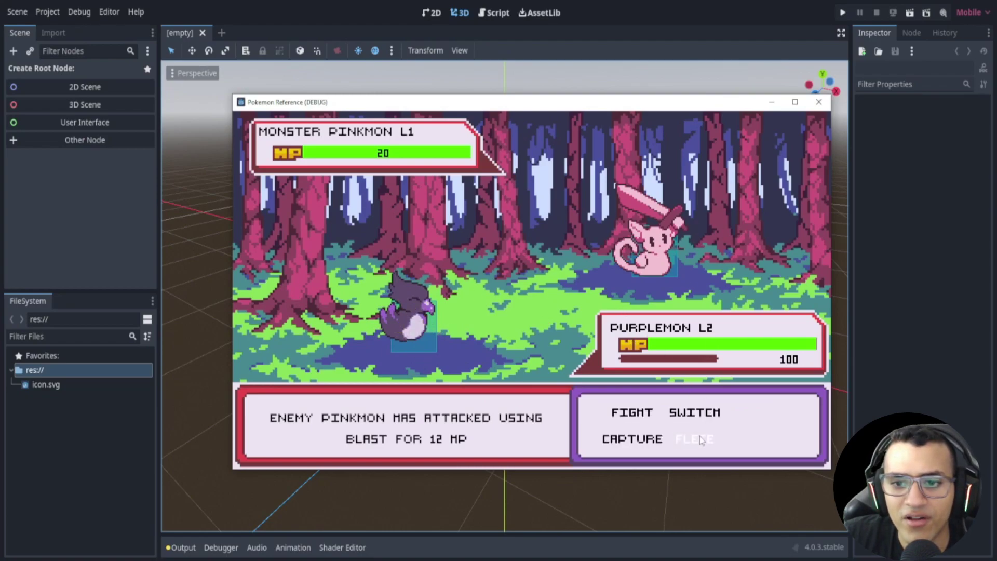
Flee the battle and close the Pokemon Reference game window
{"action": "left_click", "coordinate": [699, 439]}
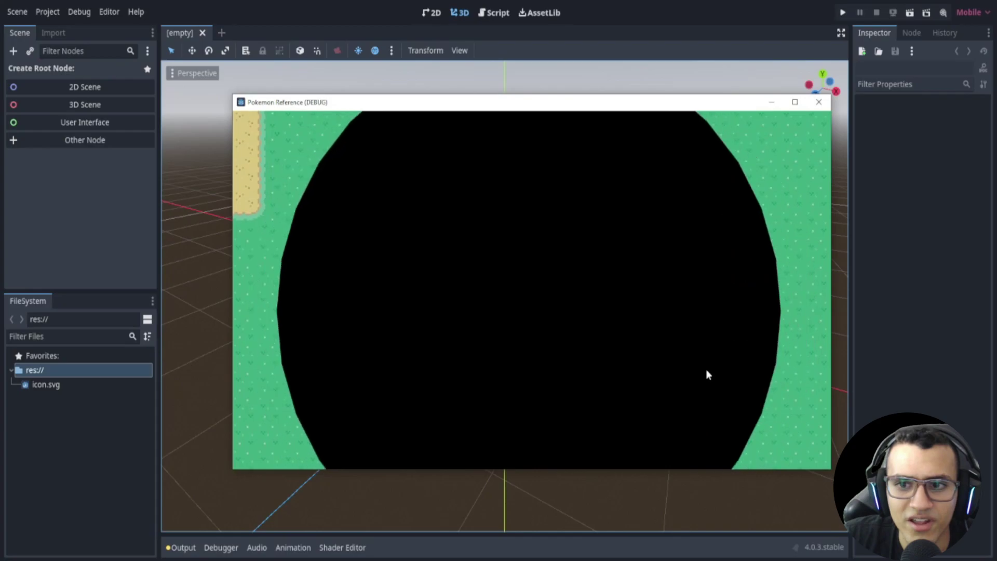
{"action": "left_click", "coordinate": [820, 101]}
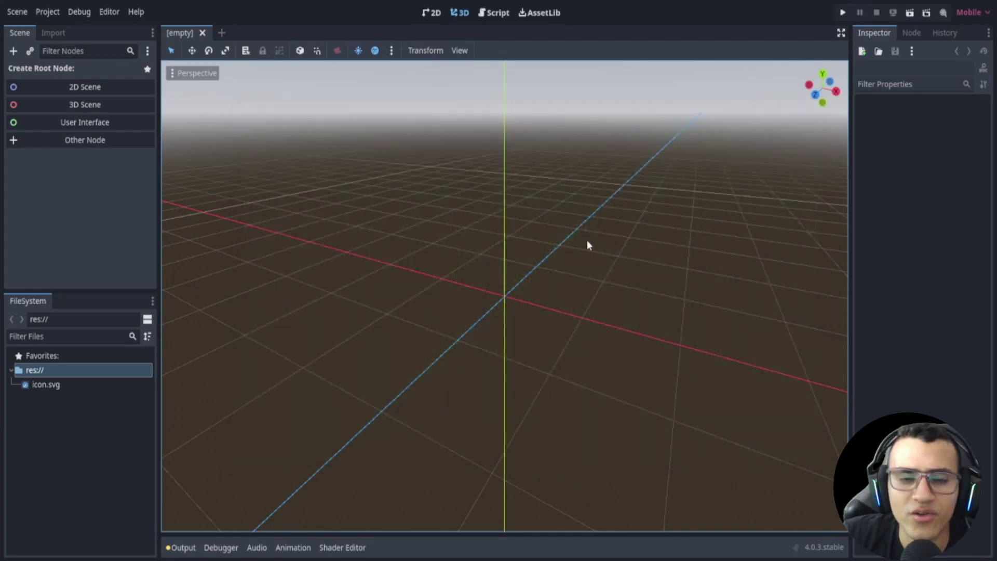
Create a scene with a Node2D root in the 2D workspace
{"action": "left_click", "coordinate": [431, 12]}
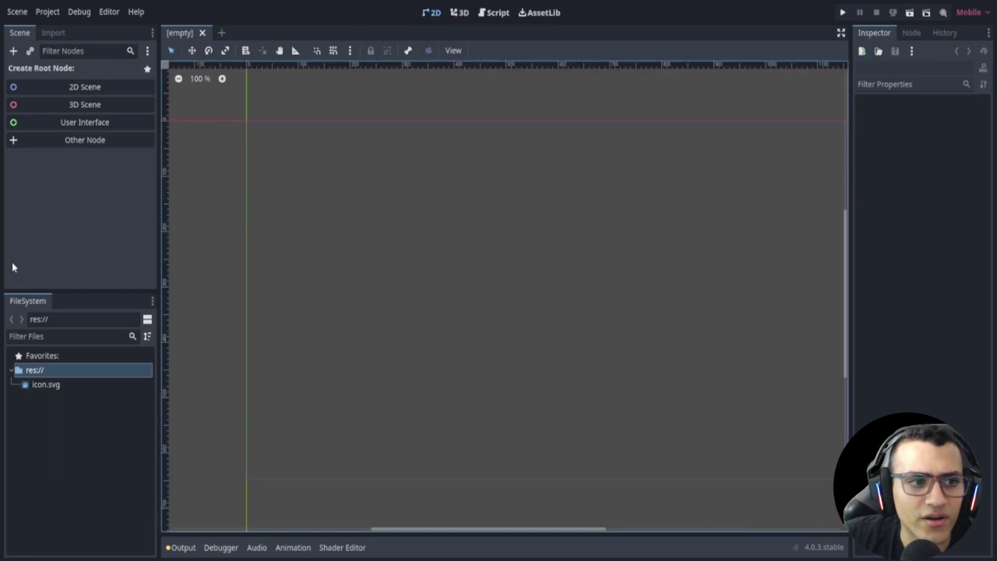
{"action": "left_click", "coordinate": [107, 88]}
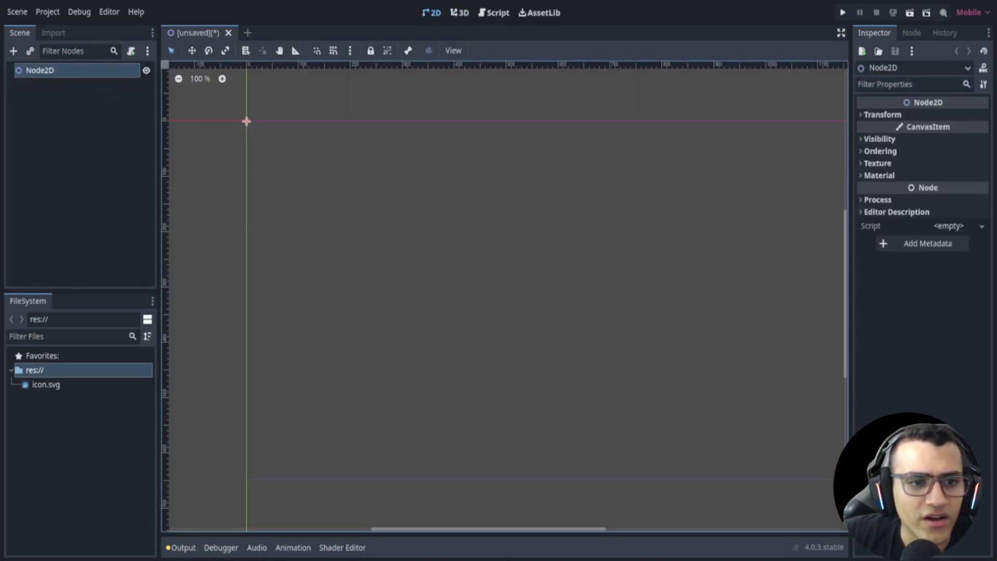
{"action": "left_click_drag", "start_coordinate": [162, 275], "coordinate": [169, 275]}
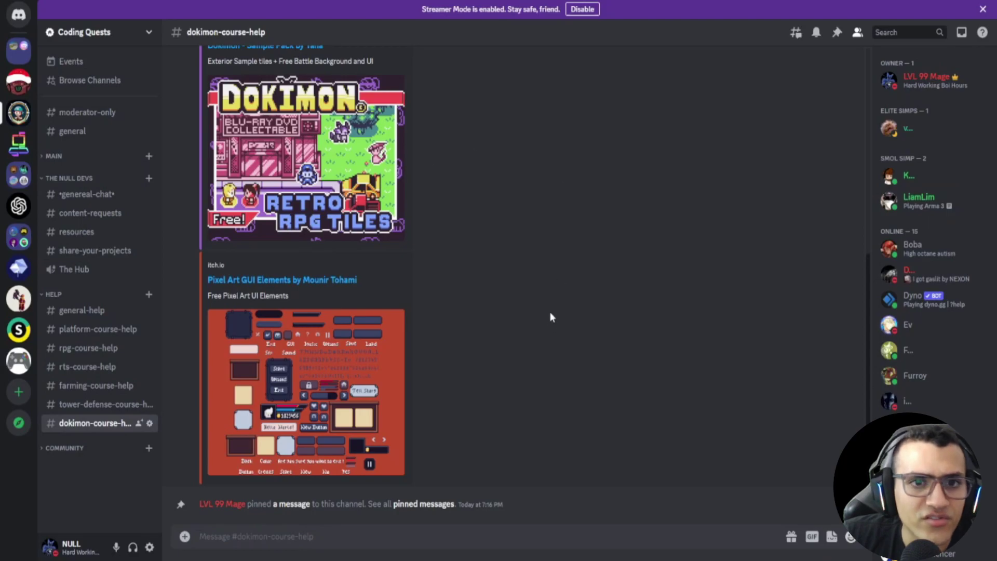
Switch to Discord and examine the font, tileset, DokiMon and GUI asset links posted in the dokimon-course-help channel
{"action": "scroll", "coordinate": [550, 320], "scroll_direction": "up", "scroll_amount": 6}
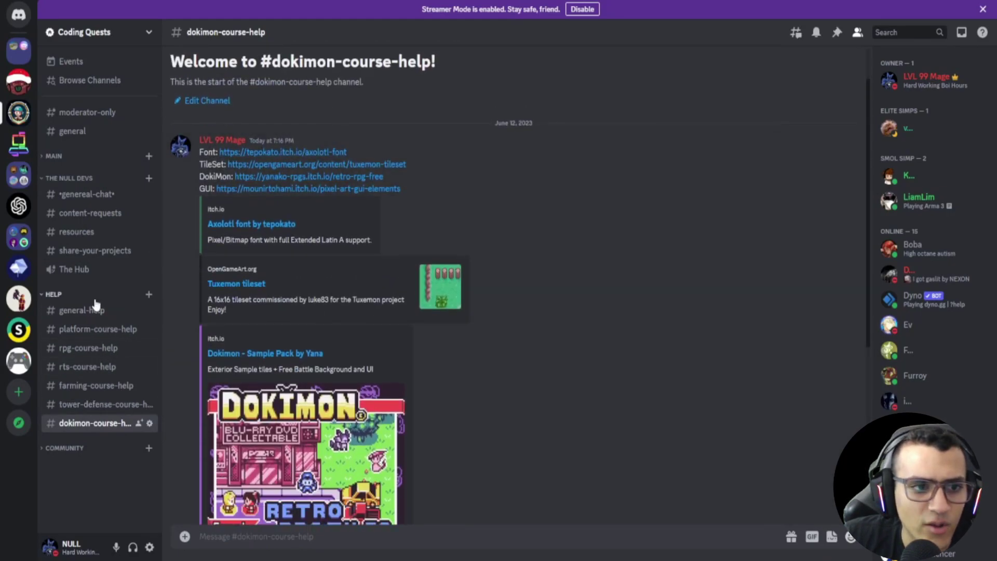
{"action": "left_click", "coordinate": [62, 181]}
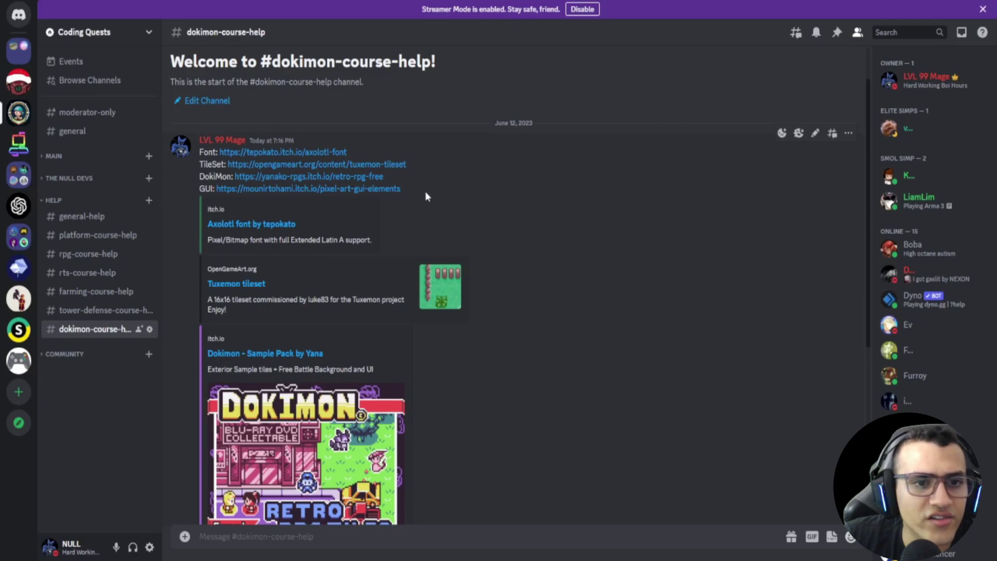
{"action": "left_click_drag", "start_coordinate": [425, 197], "coordinate": [203, 149]}
{"action": "left_click", "coordinate": [565, 204]}
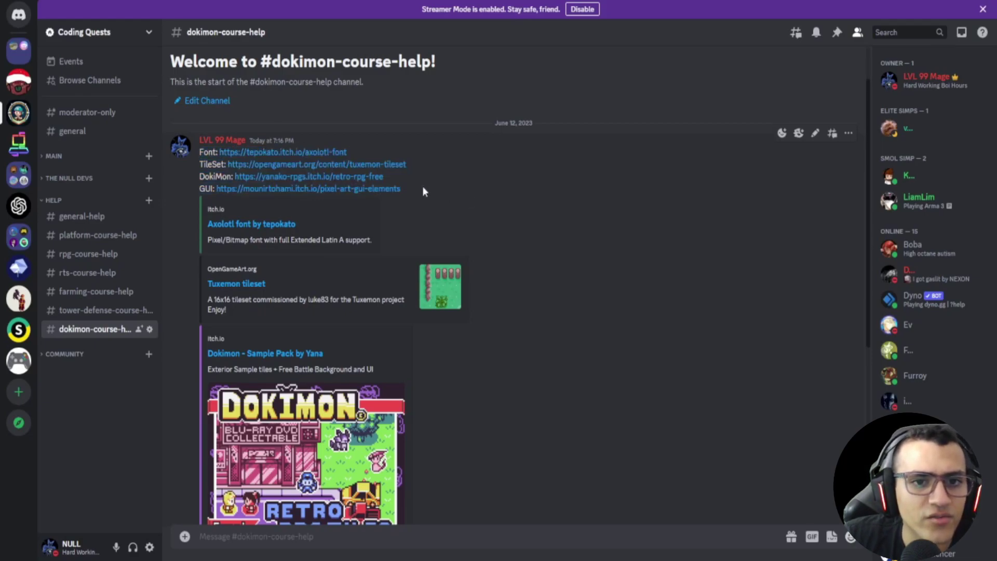
{"action": "mouse_move", "coordinate": [407, 191]}
{"action": "left_mouse_down"}
{"action": "mouse_move", "coordinate": [196, 171]}
{"action": "mouse_move", "coordinate": [410, 179]}
{"action": "left_mouse_up"}
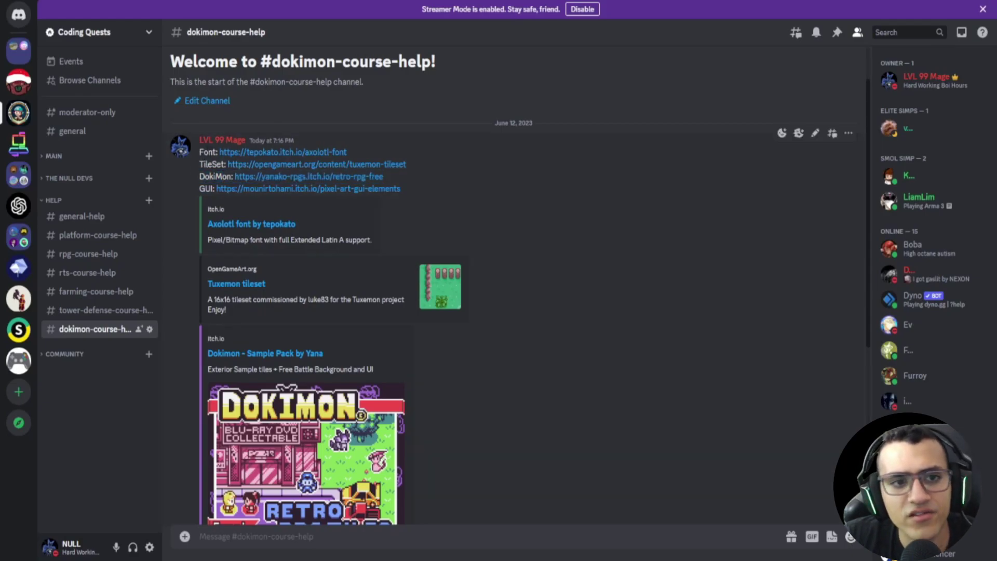
{"action": "left_click_drag", "start_coordinate": [208, 152], "coordinate": [205, 164]}
{"action": "left_click", "coordinate": [500, 220]}
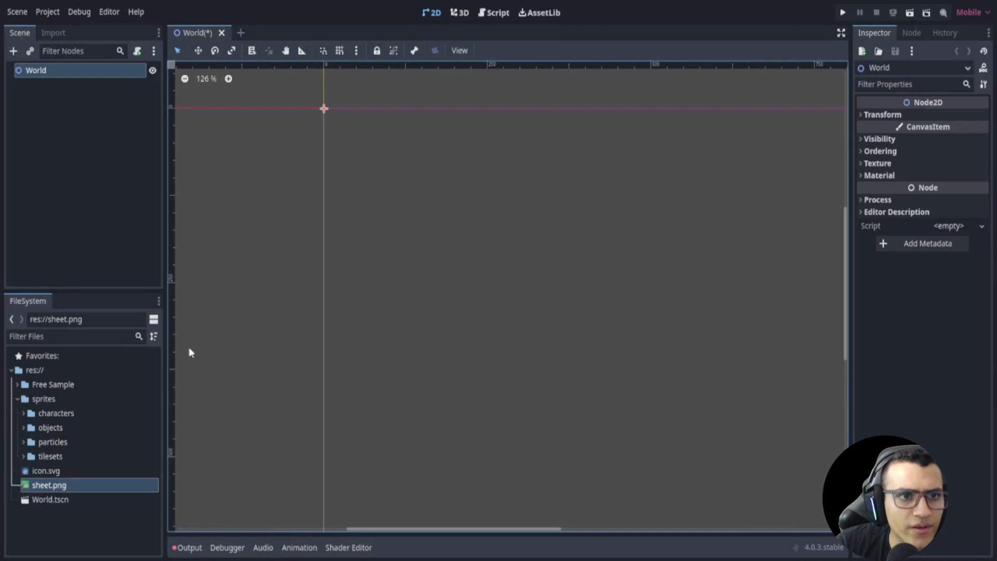
{"action": "left_click", "coordinate": [82, 136]}
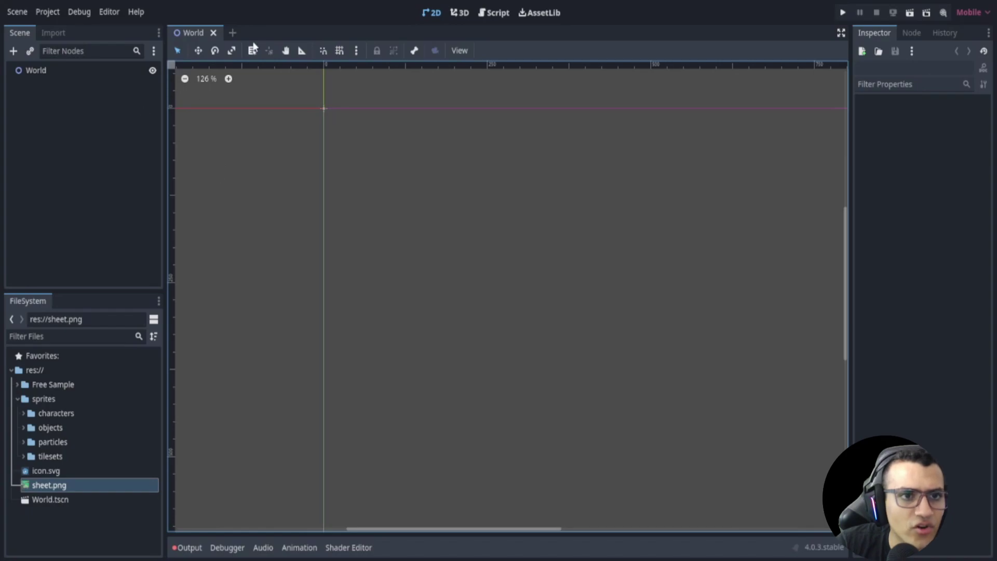
{"action": "left_click", "coordinate": [234, 33]}
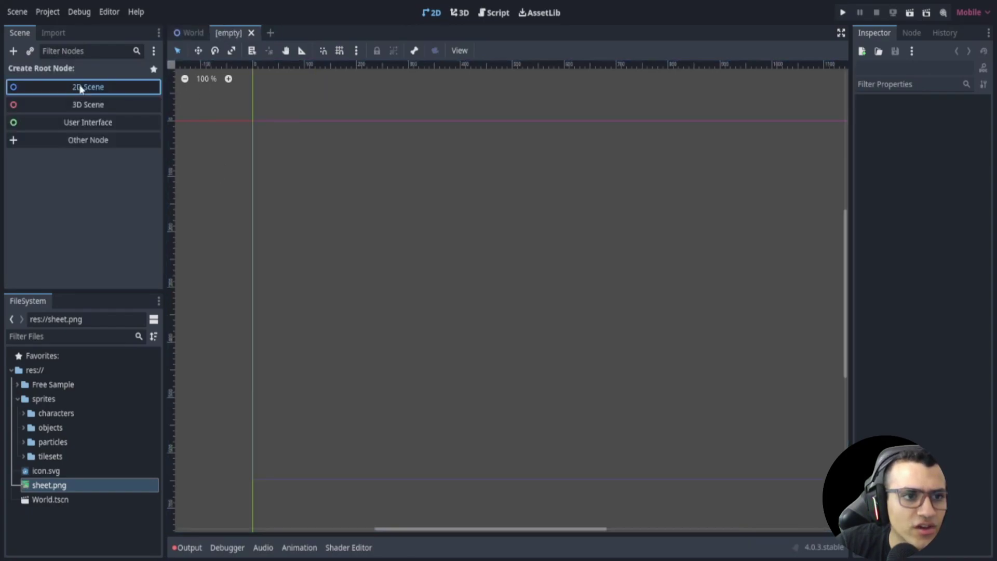
{"action": "left_click", "coordinate": [83, 86]}
{"action": "key", "text": "ctrl+s"}
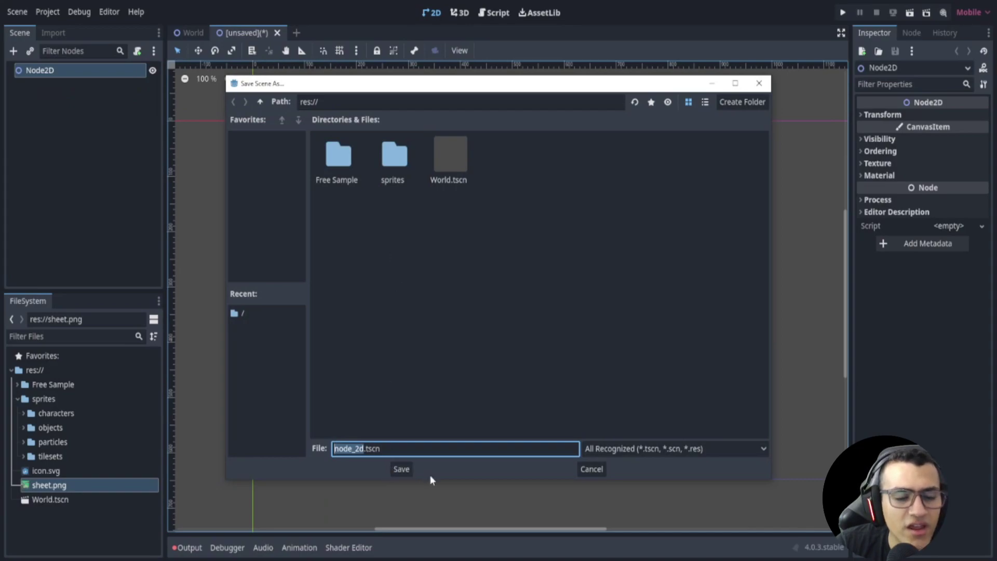
{"action": "key", "text": "Escape"}
{"action": "left_click", "coordinate": [277, 33]}
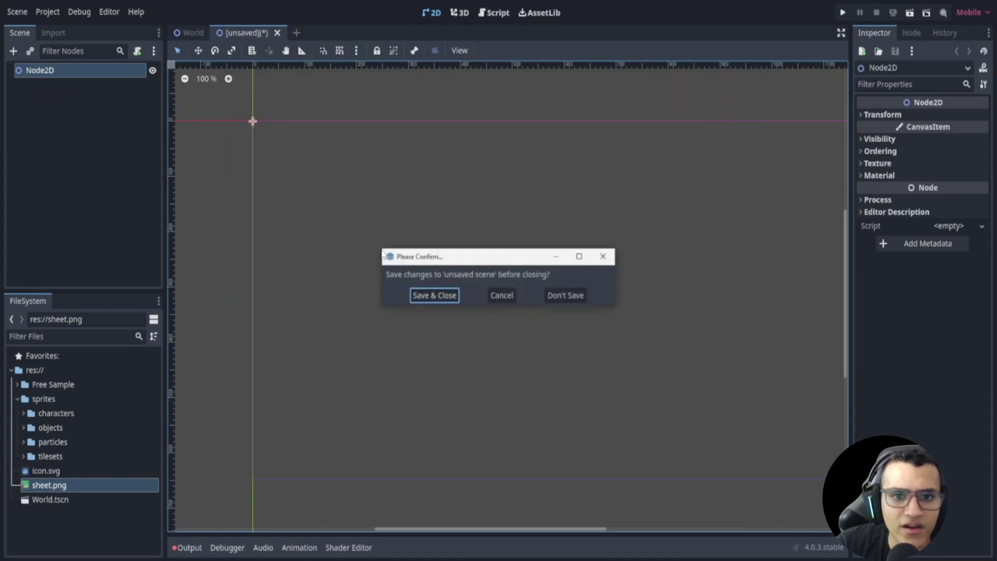
{"action": "left_click", "coordinate": [553, 296]}
Add a TileMap node as a child of the World root node
{"action": "middle_click_drag", "start_coordinate": [520, 283], "coordinate": [467, 262]}
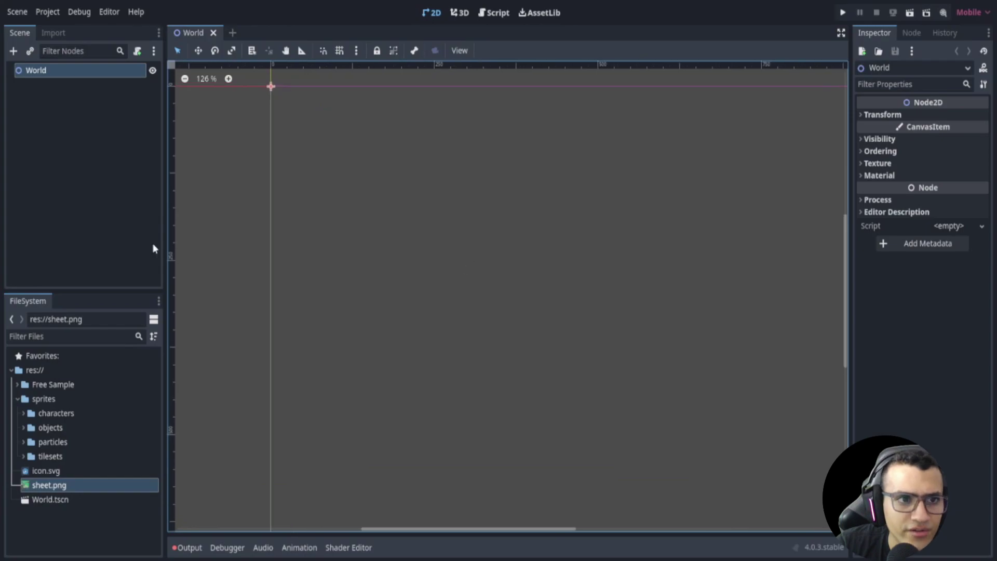
{"action": "left_click", "coordinate": [14, 51]}
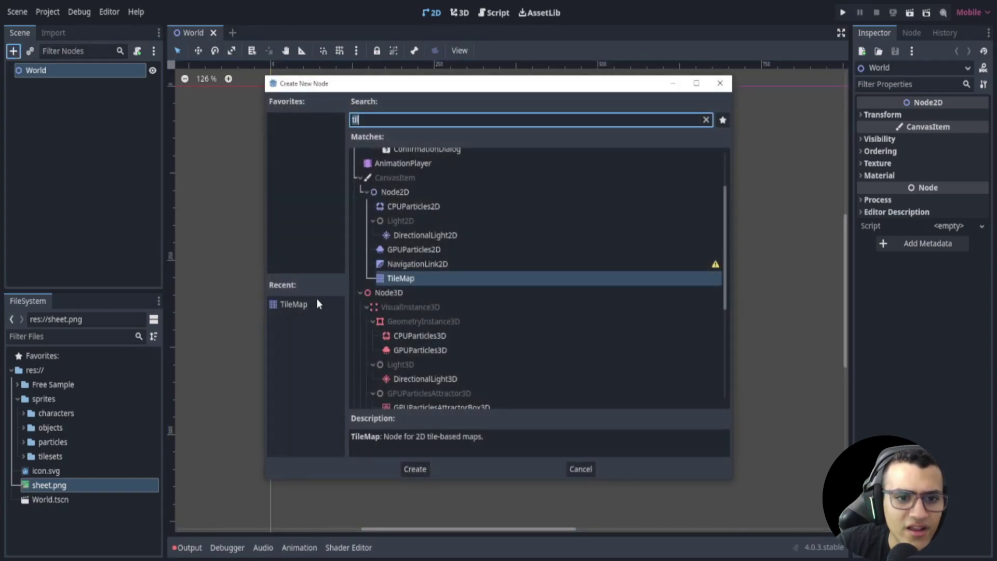
{"action": "left_click", "coordinate": [293, 304]}
{"action": "left_click", "coordinate": [415, 469]}
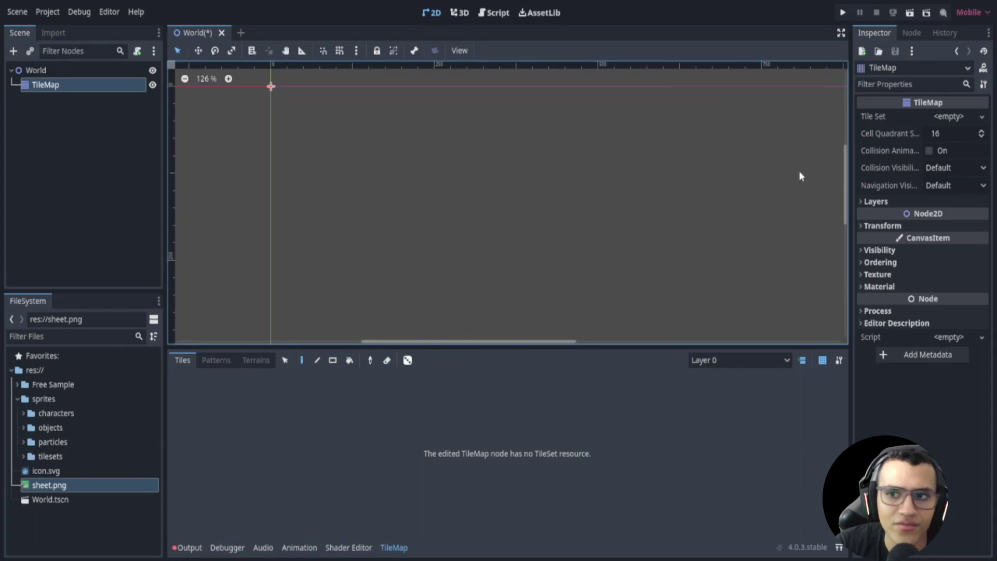
Assign a new TileSet resource to the TileMap node and look at its TileSet and TileMap editors
{"action": "left_click", "coordinate": [950, 117]}
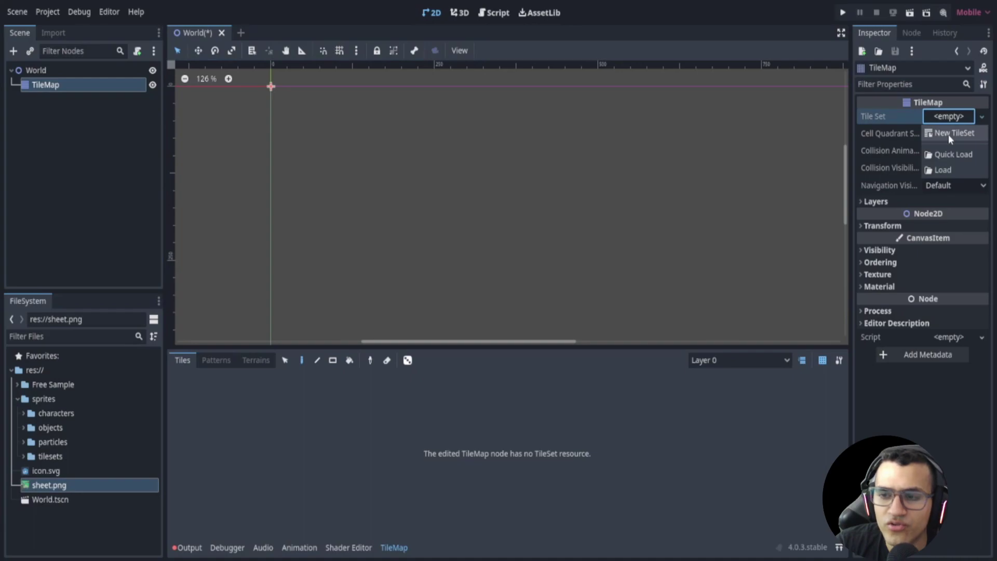
{"action": "left_click", "coordinate": [949, 135]}
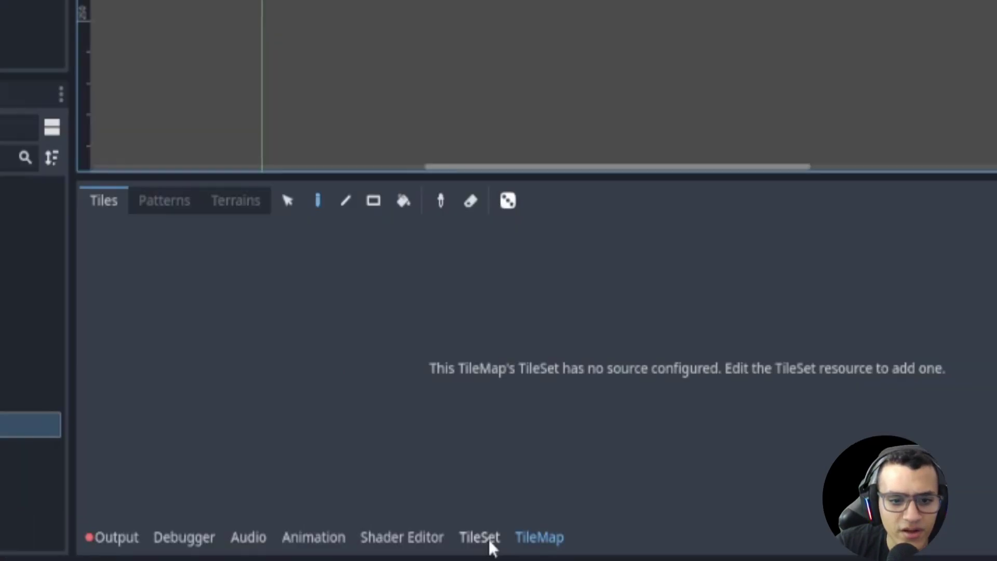
{"action": "left_click", "coordinate": [393, 548]}
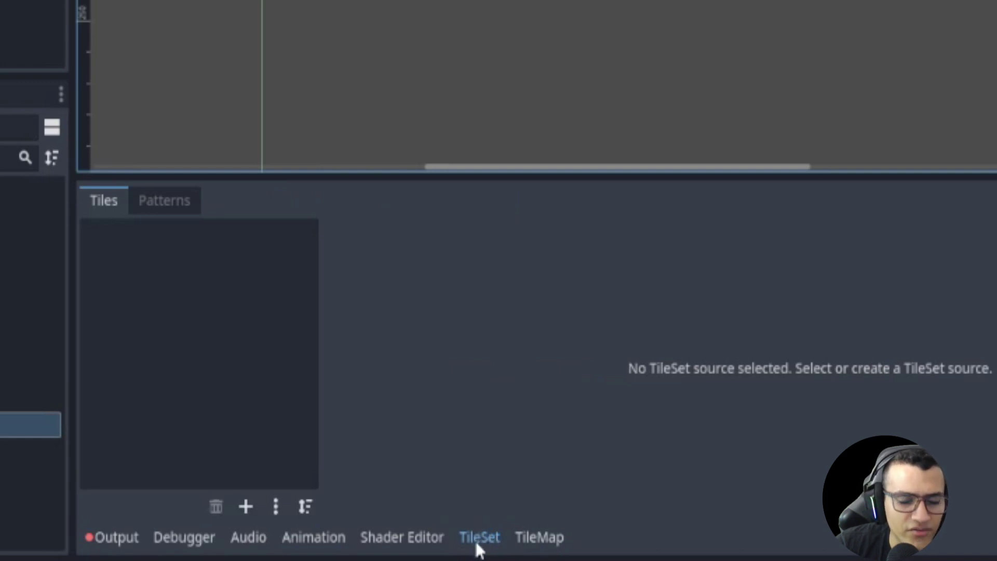
{"action": "left_click", "coordinate": [542, 541]}
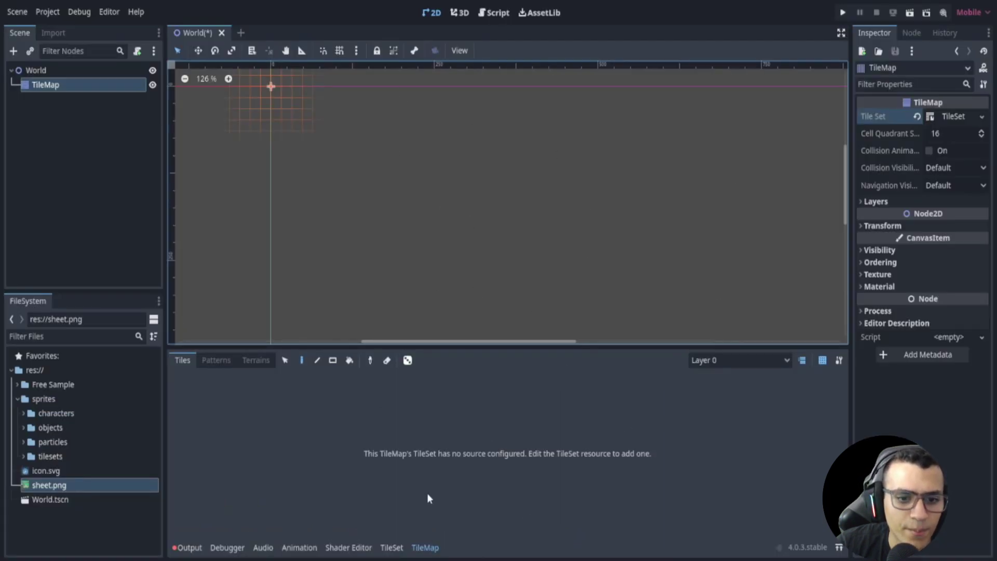
Add sheet.png to the TileSet as an atlas with automatically created tiles and save the World scene
{"action": "left_click", "coordinate": [399, 549]}
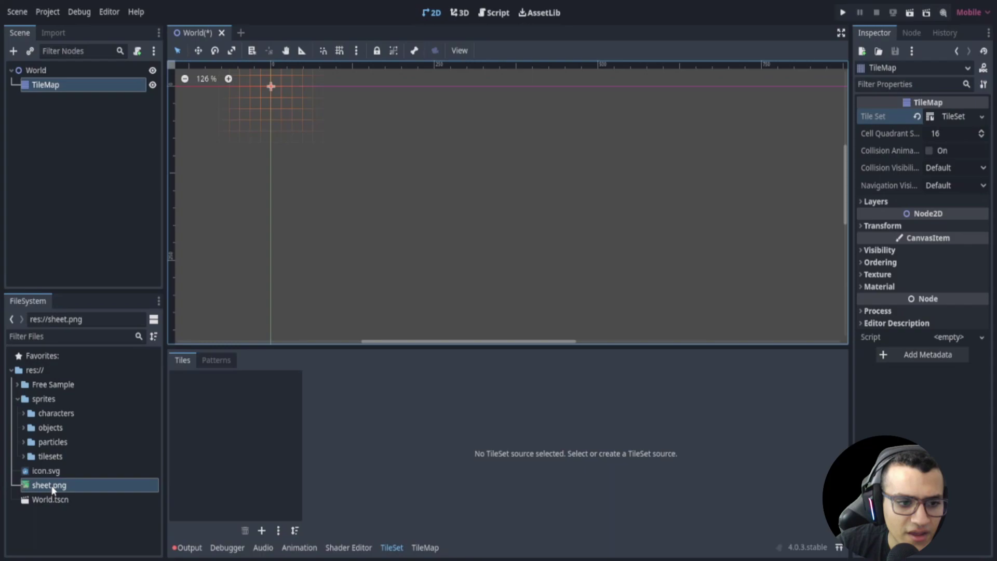
{"action": "left_click_drag", "start_coordinate": [38, 488], "coordinate": [246, 434]}
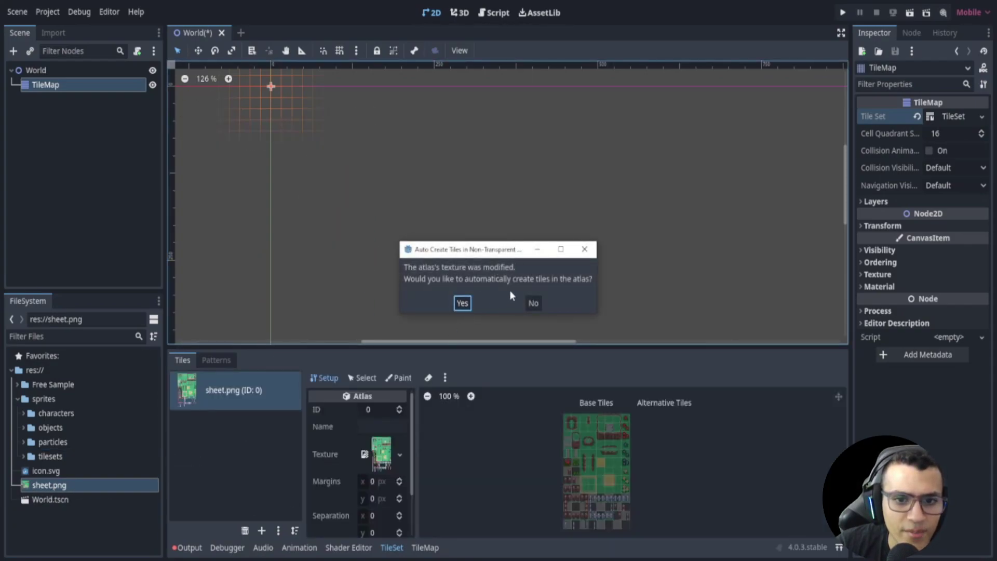
{"action": "left_click", "coordinate": [462, 304]}
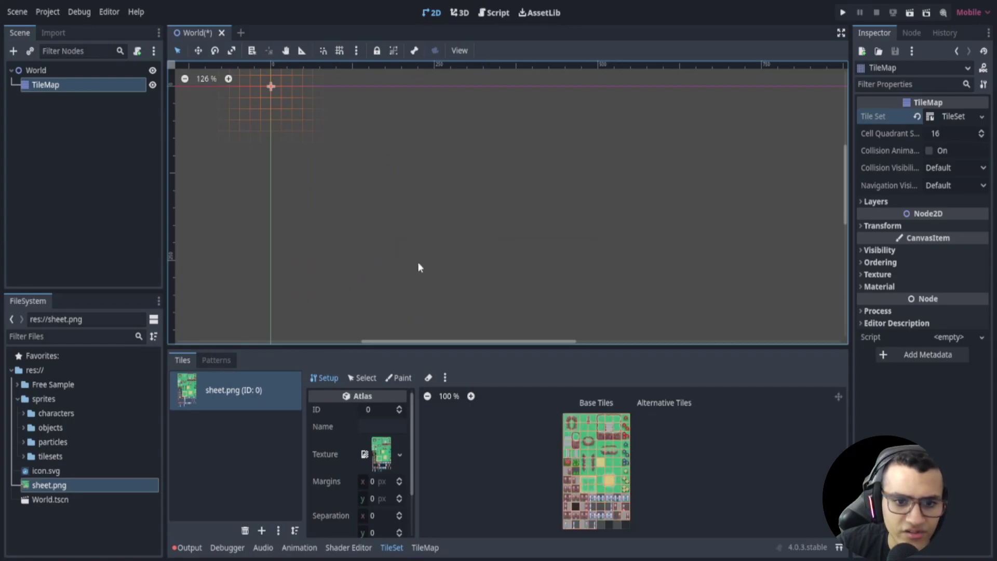
{"action": "left_click_drag", "start_coordinate": [474, 344], "coordinate": [490, 285]}
{"action": "scroll", "coordinate": [558, 398], "scroll_direction": "up", "scroll_amount": 5}
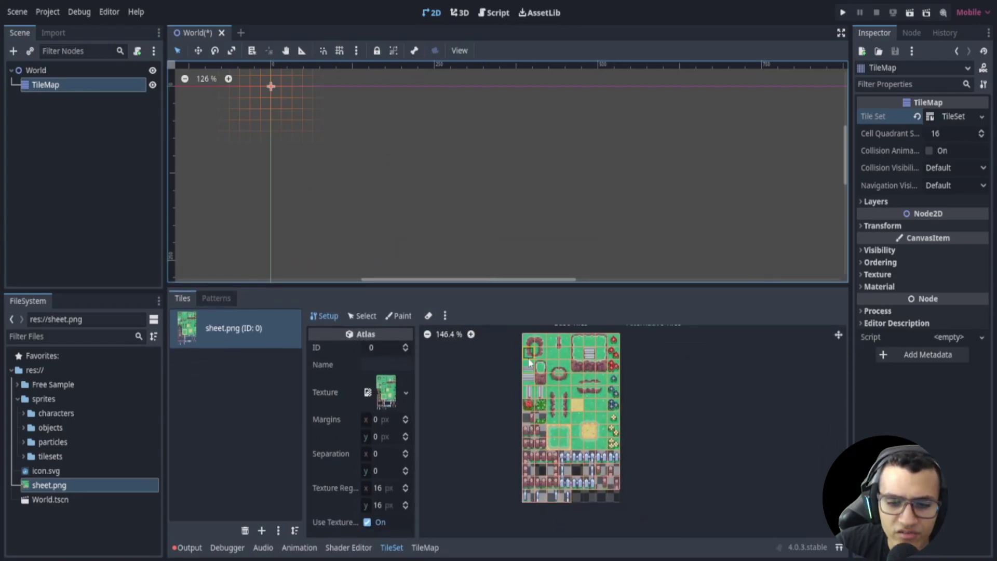
{"action": "mouse_move", "coordinate": [562, 448]}
{"action": "middle_mouse_down"}
{"action": "mouse_move", "coordinate": [579, 410]}
{"action": "mouse_move", "coordinate": [562, 463]}
{"action": "middle_mouse_up"}
{"action": "left_click_drag", "start_coordinate": [565, 296], "coordinate": [563, 342]}
{"action": "scroll", "coordinate": [366, 142], "scroll_direction": "up", "scroll_amount": 4}
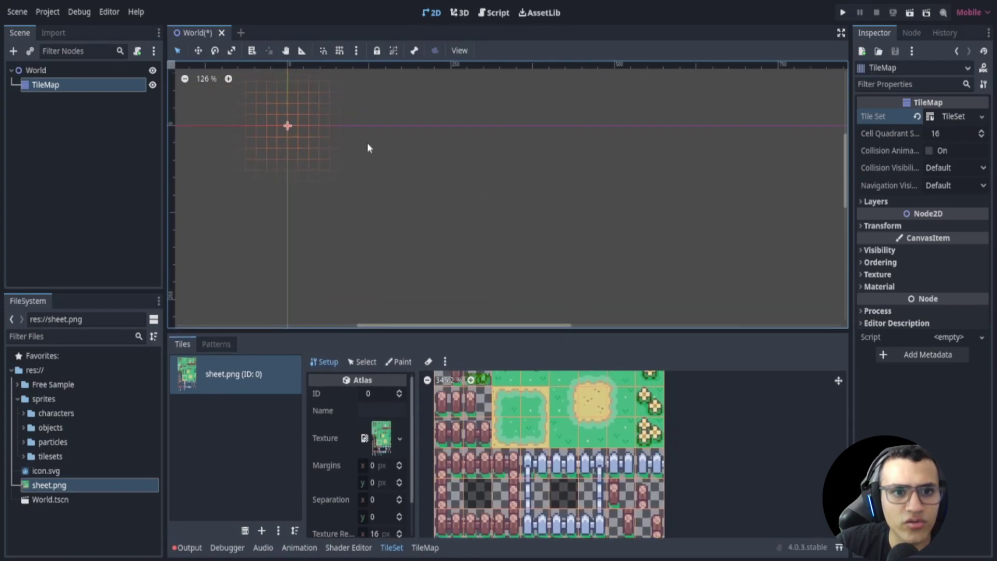
{"action": "key", "text": "ctrl+s"}
Try painting the sand-edged grass corner tile in a row from the map's origin, and undo the painted tiles
{"action": "left_click", "coordinate": [425, 548]}
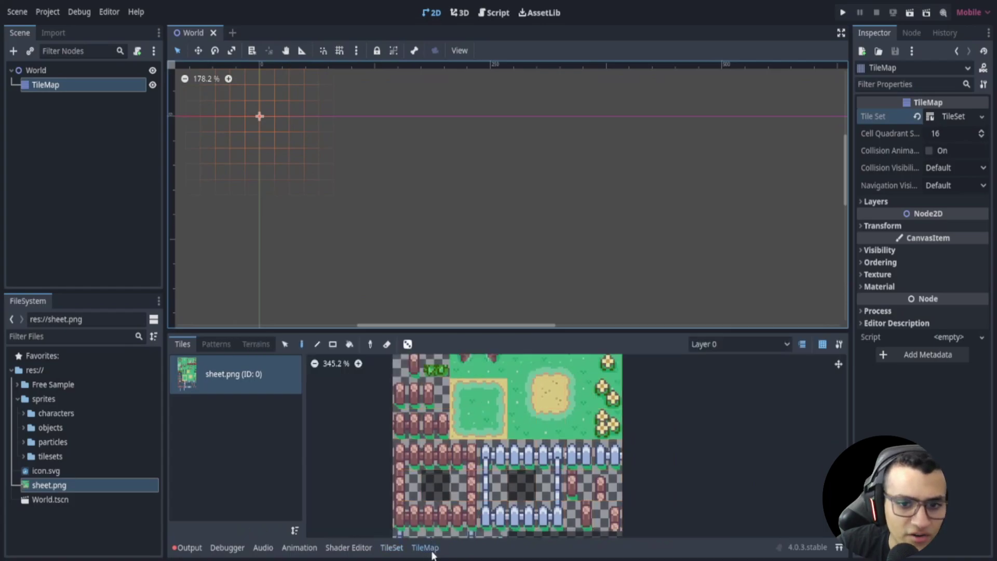
{"action": "scroll", "coordinate": [471, 495], "scroll_direction": "up", "scroll_amount": 3}
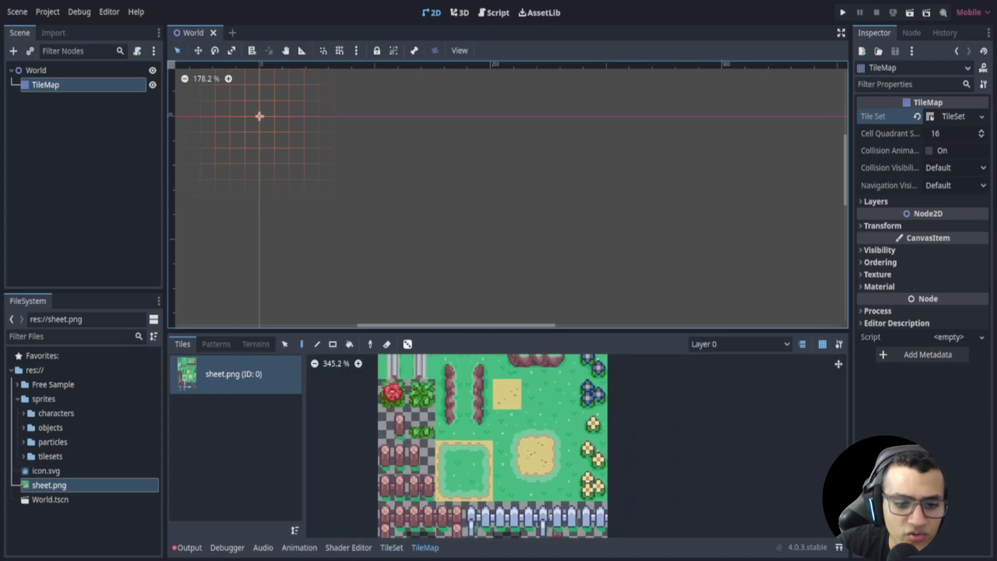
{"action": "left_click", "coordinate": [468, 461]}
{"action": "left_click", "coordinate": [450, 456]}
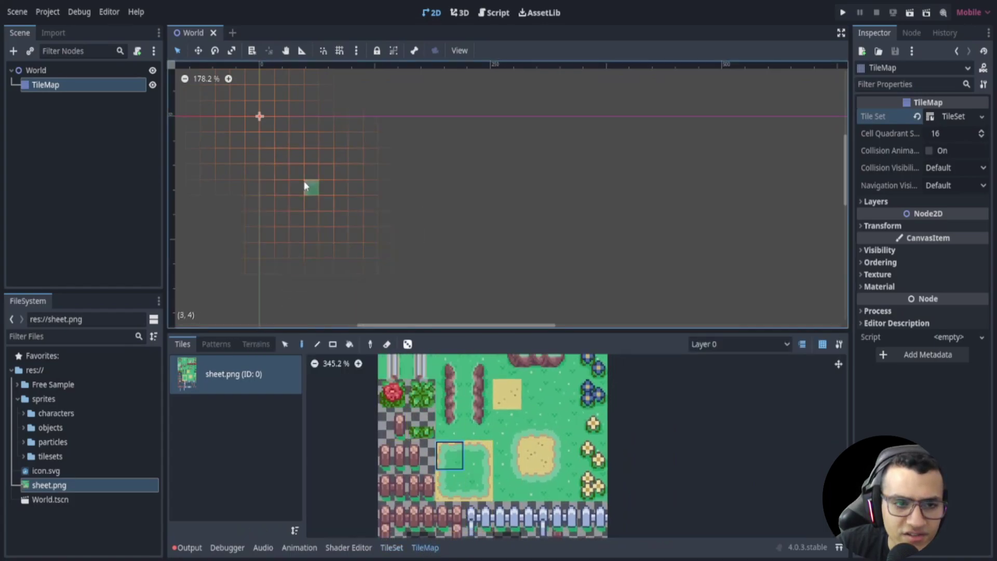
{"action": "left_click_drag", "start_coordinate": [269, 128], "coordinate": [472, 138]}
{"action": "key", "text": "ctrl+z"}
{"action": "key", "text": "ctrl+z"}
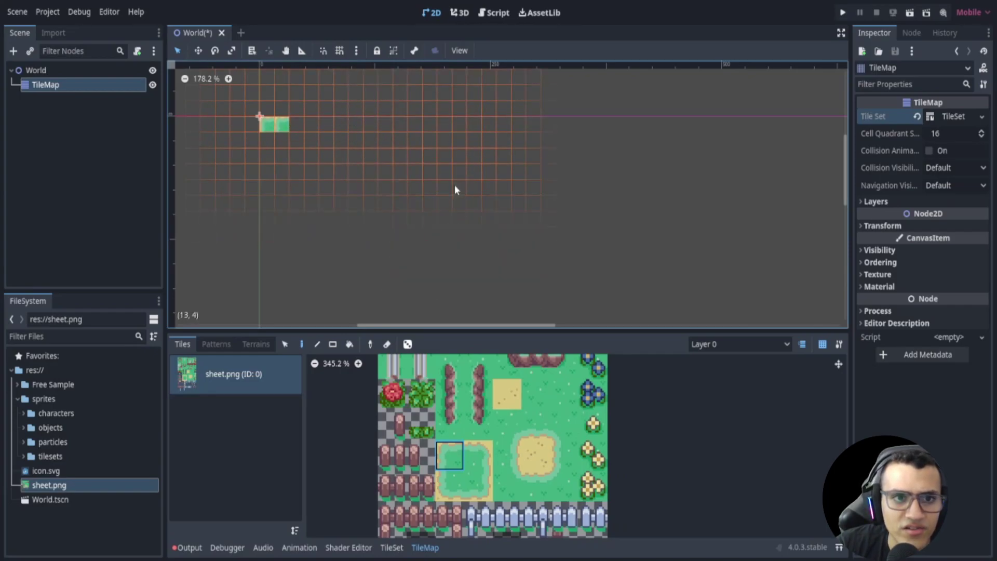
{"action": "key", "text": "ctrl+z"}
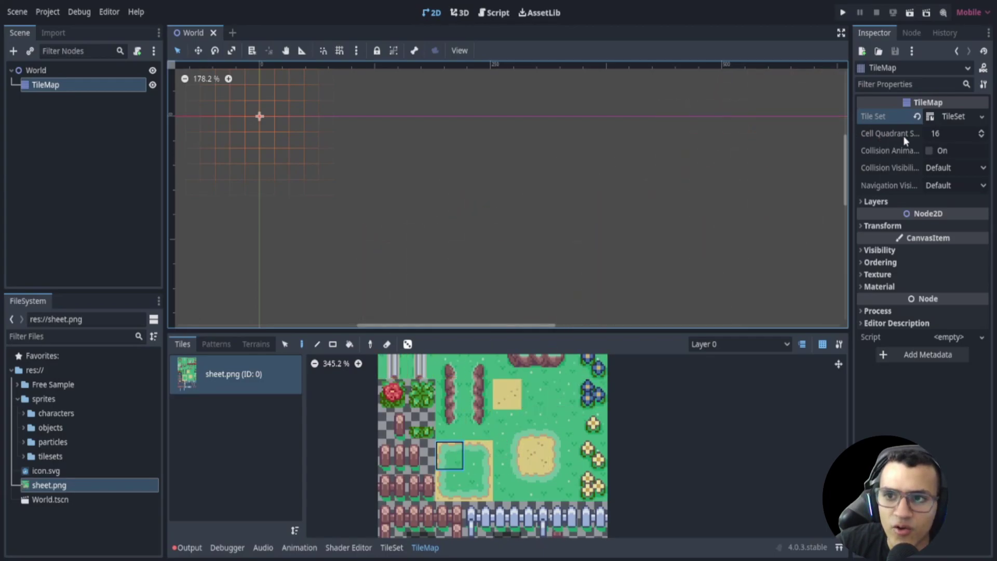
Expand the TileMap's TileSet properties and add a terrain set to it
{"action": "left_click", "coordinate": [958, 116]}
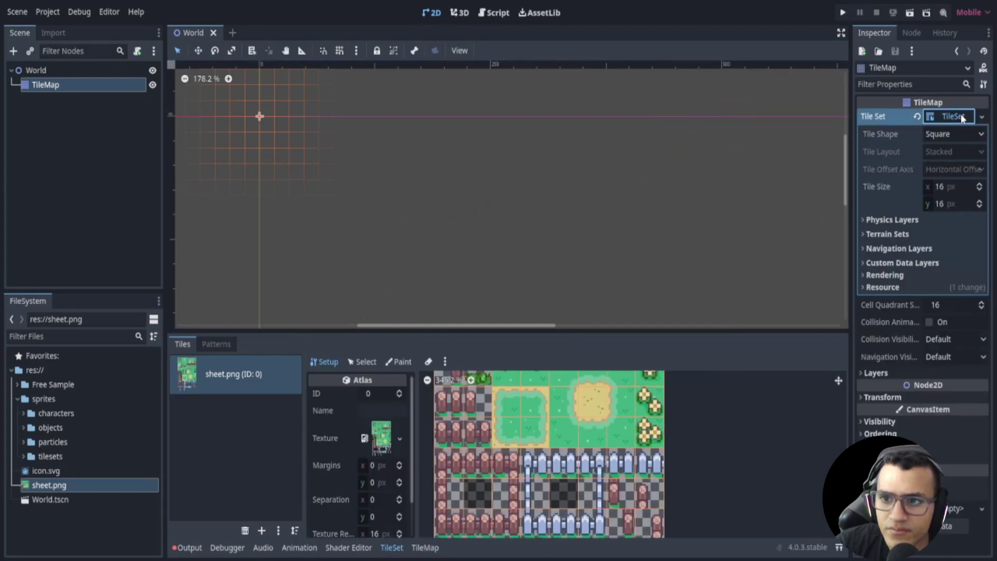
{"action": "left_click_drag", "start_coordinate": [849, 125], "coordinate": [807, 126]}
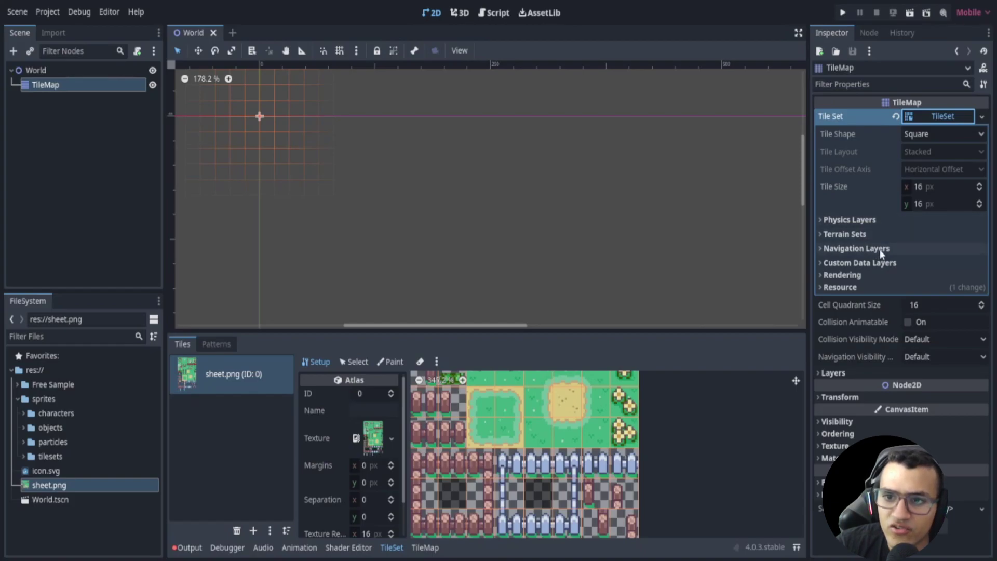
{"action": "left_click", "coordinate": [947, 118]}
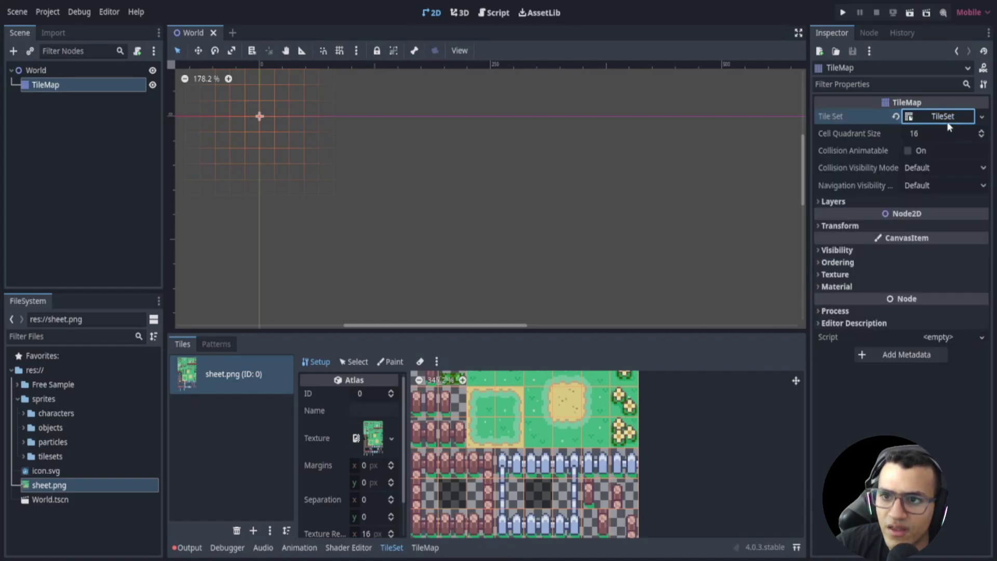
{"action": "left_click", "coordinate": [943, 117]}
{"action": "left_click", "coordinate": [865, 237]}
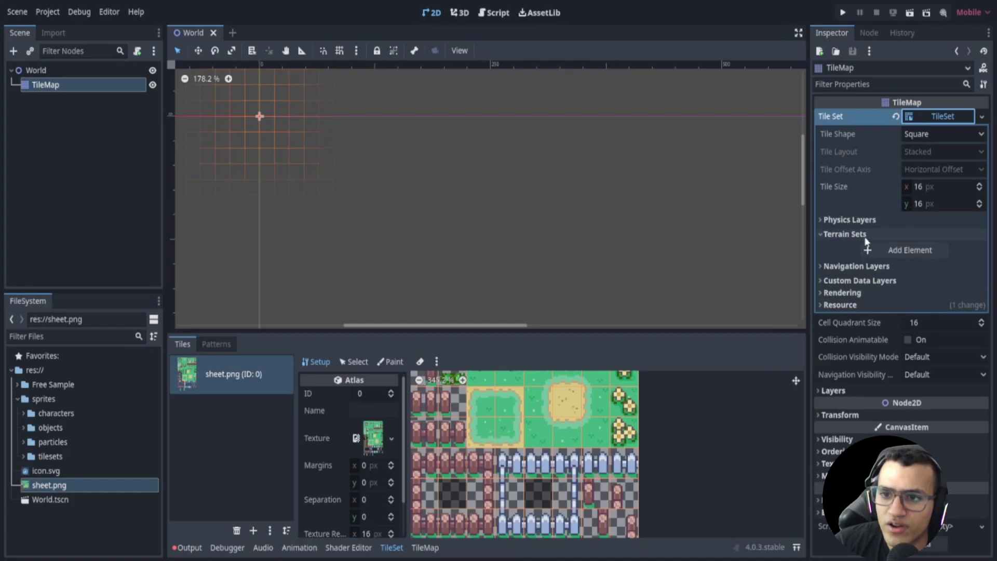
{"action": "left_click", "coordinate": [885, 246]}
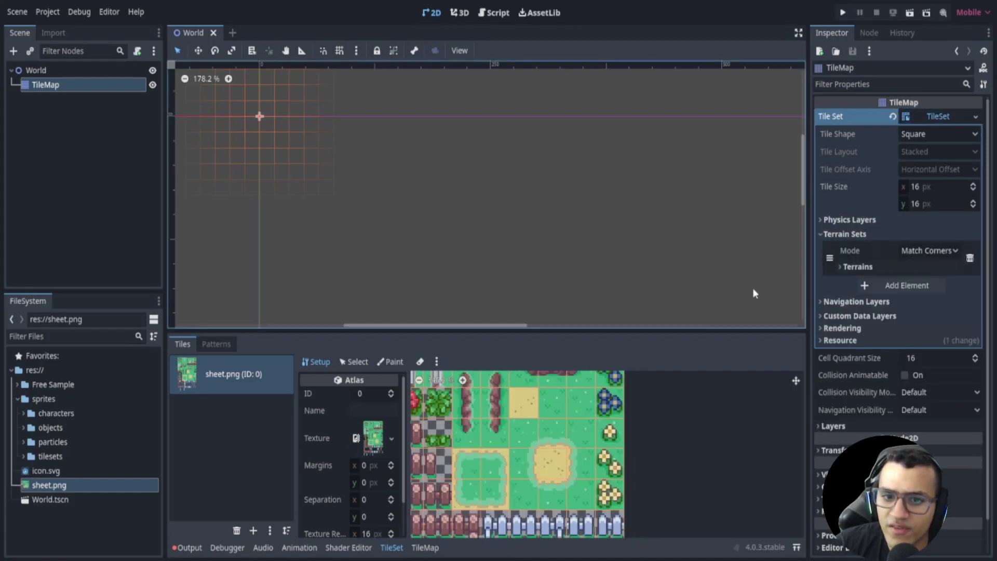
Add a terrain to the new terrain set and name it Ground
{"action": "left_click", "coordinate": [857, 266]}
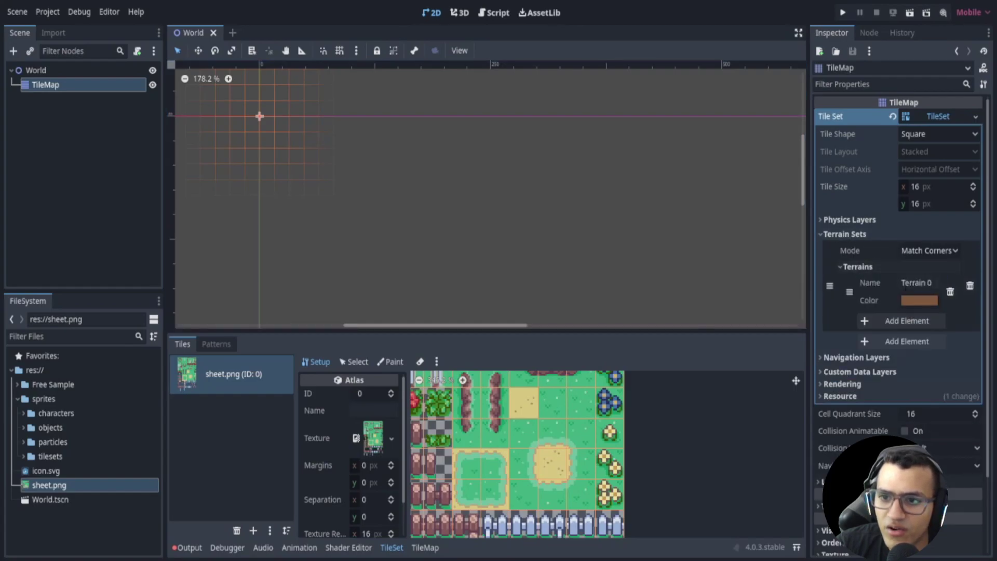
{"action": "double_click", "coordinate": [933, 286]}
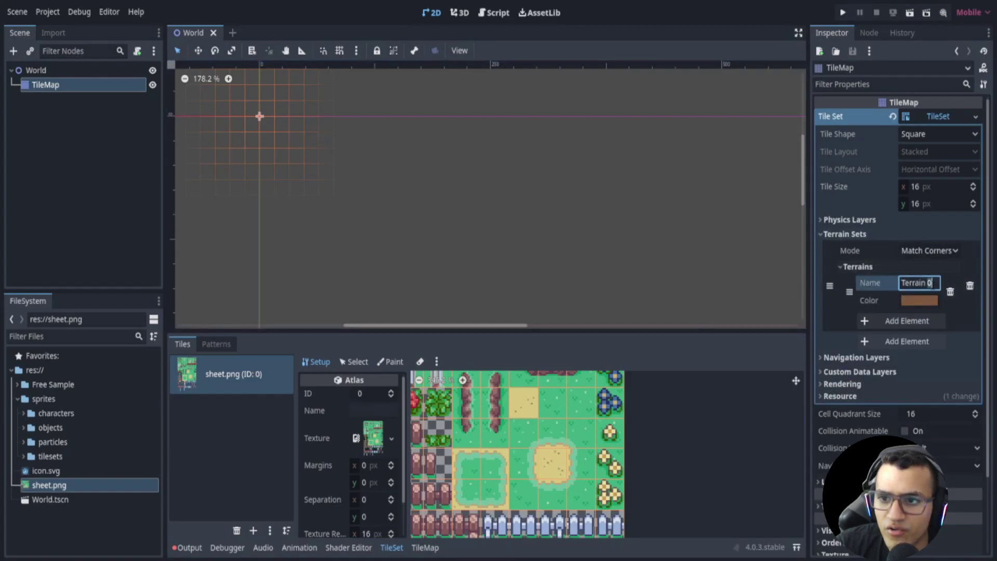
{"action": "double_click", "coordinate": [933, 286]}
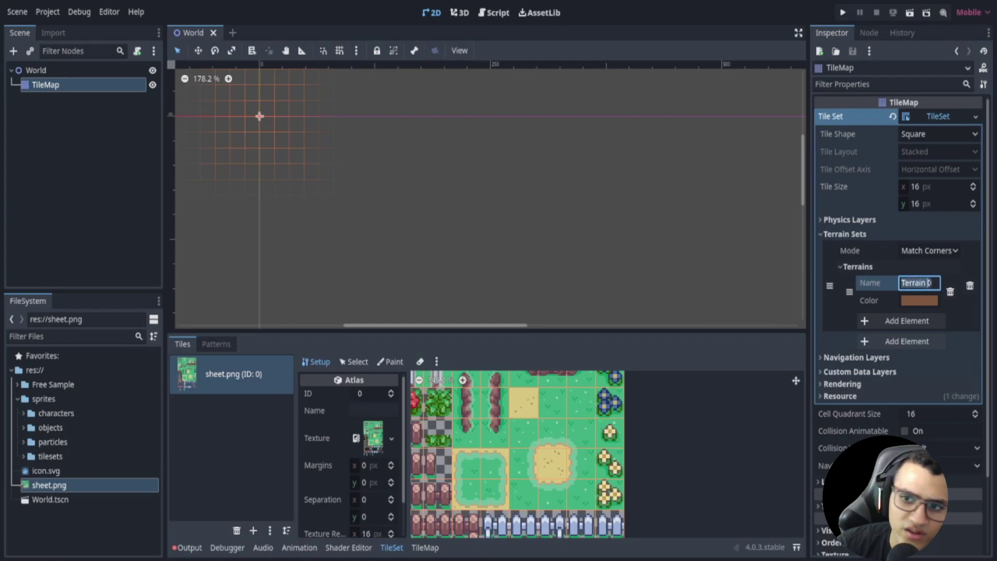
{"action": "key", "text": "ctrl+a"}
{"action": "type", "text": "Ground"}
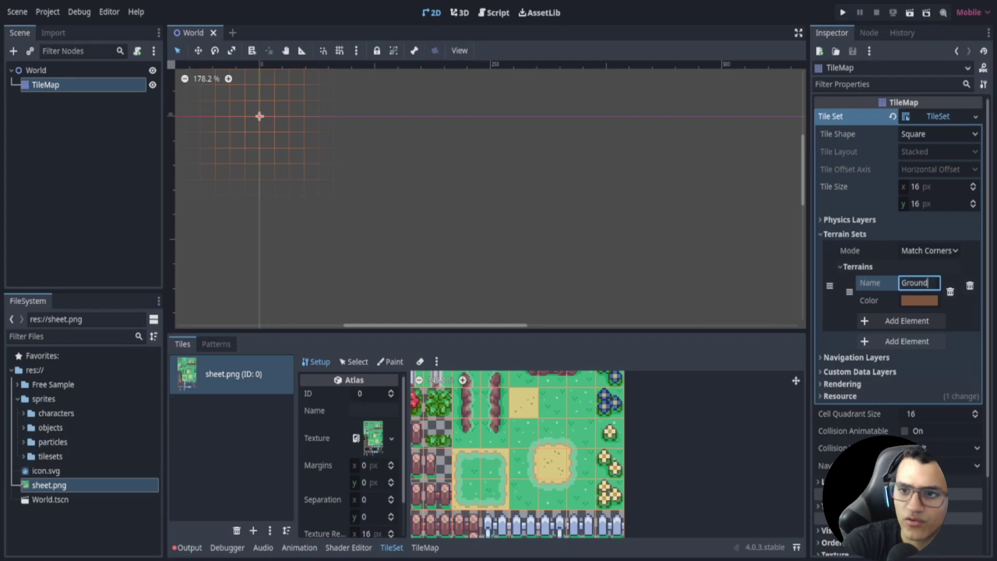
{"action": "key", "text": "Return"}
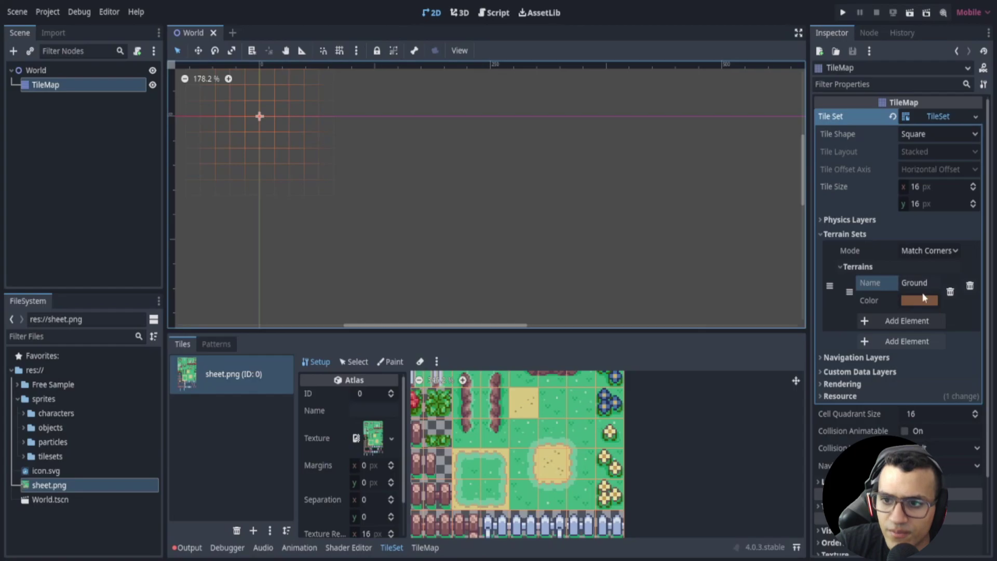
{"action": "left_click", "coordinate": [883, 357]}
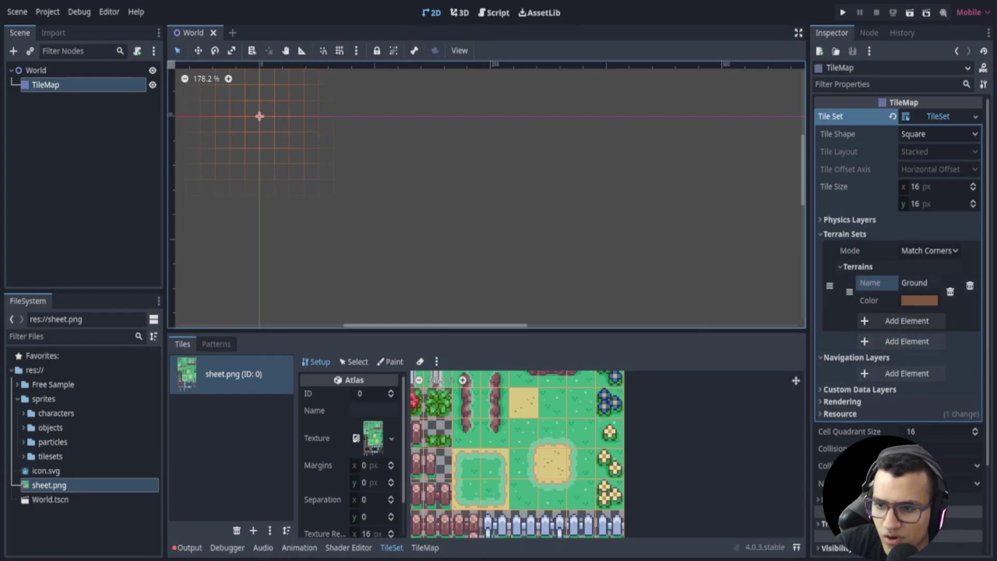
{"action": "left_click", "coordinate": [869, 368]}
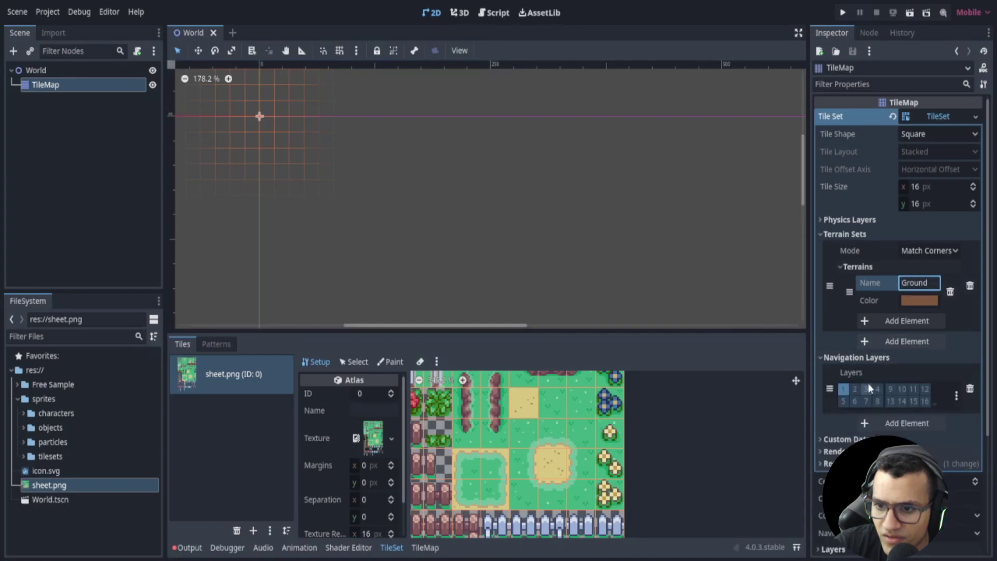
{"action": "left_click", "coordinate": [969, 389]}
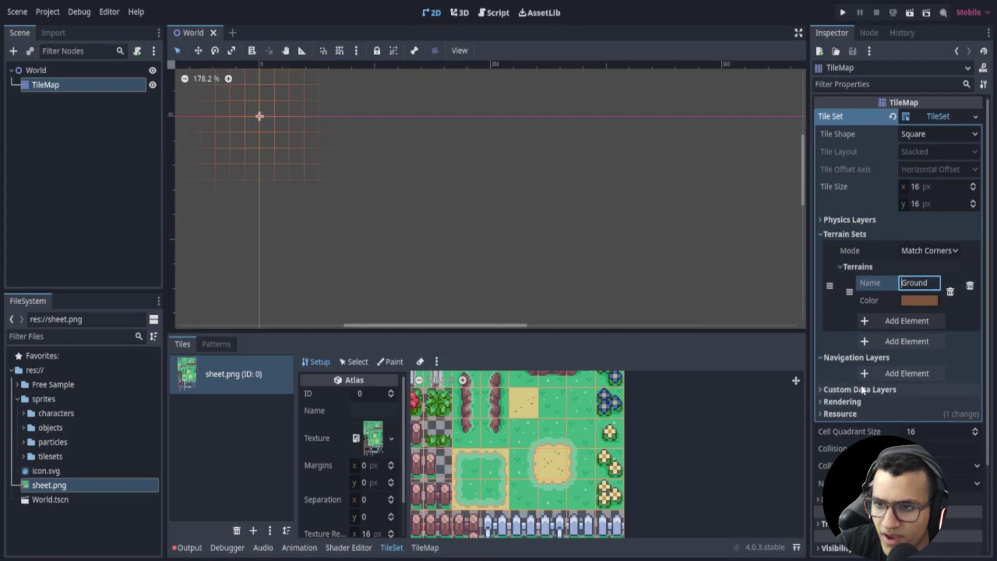
{"action": "left_click", "coordinate": [862, 220]}
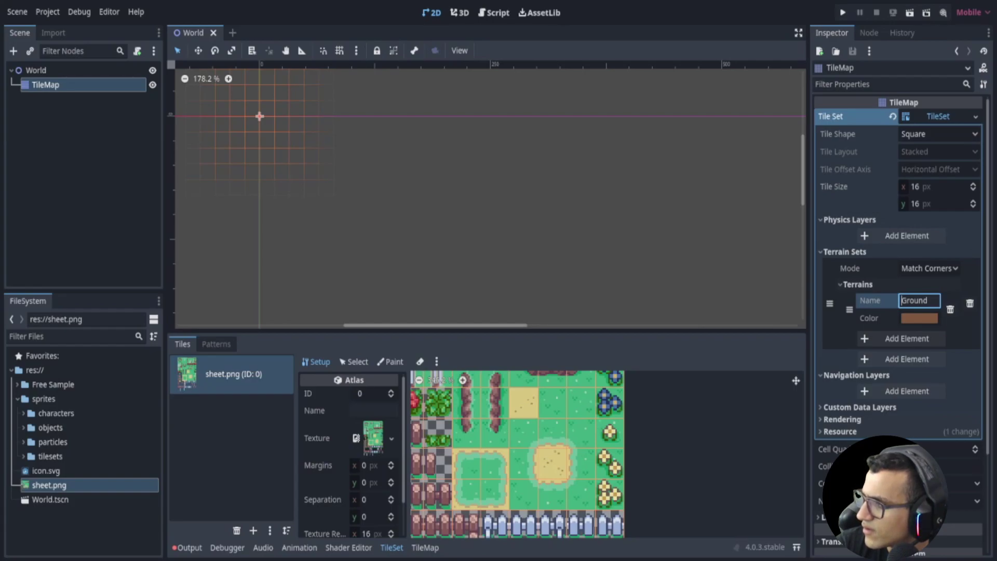
Name the TileMap's existing layer Grass
{"action": "scroll", "coordinate": [864, 400], "scroll_direction": "down", "scroll_amount": 3}
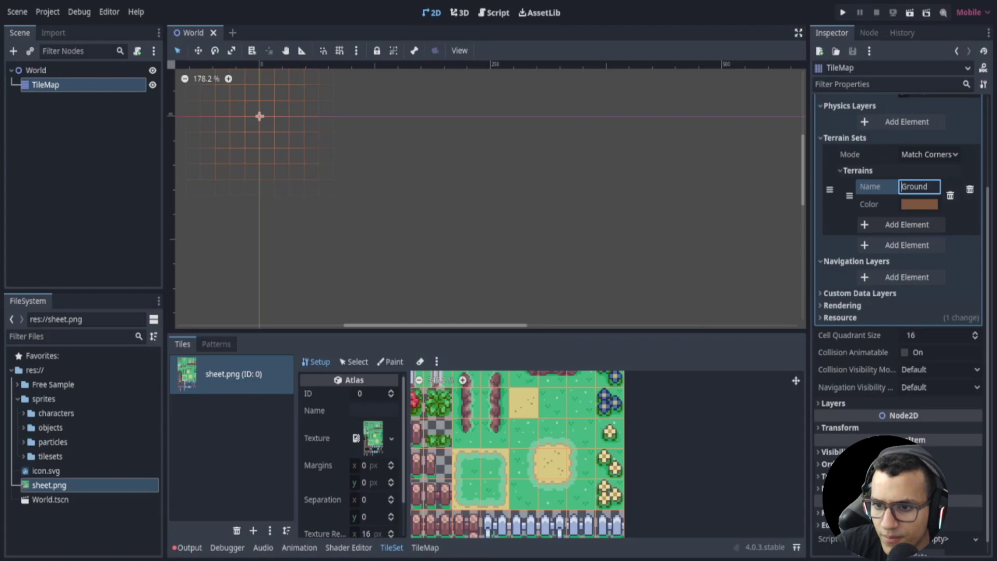
{"action": "scroll", "coordinate": [844, 402], "scroll_direction": "down", "scroll_amount": 3}
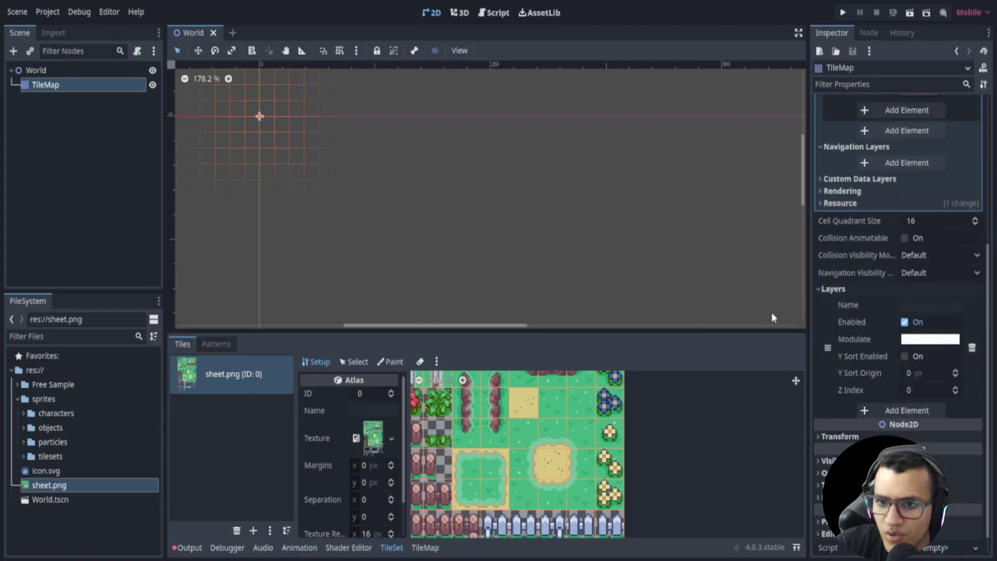
{"action": "middle_click_drag", "start_coordinate": [671, 285], "coordinate": [658, 263]}
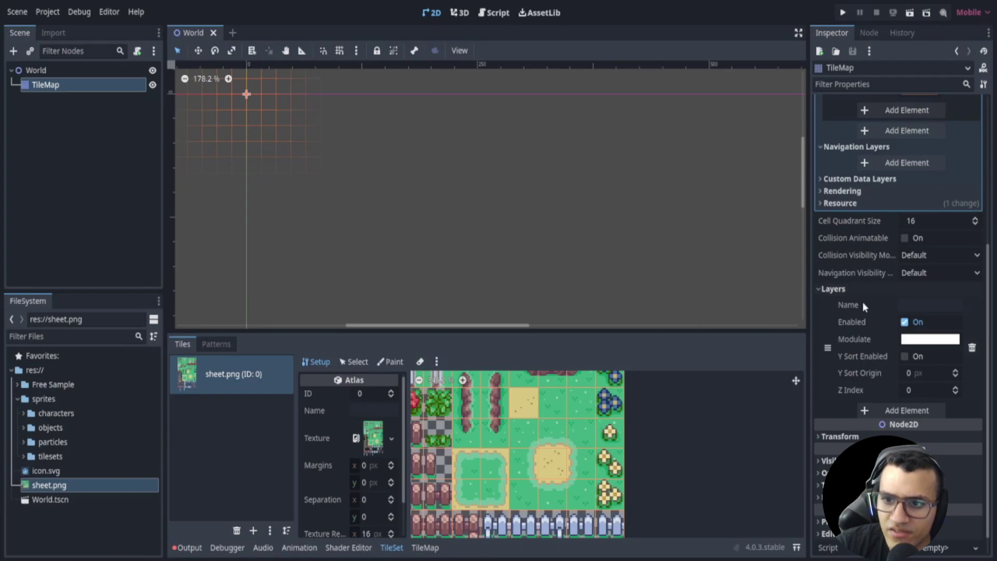
{"action": "left_click", "coordinate": [906, 304]}
{"action": "type", "text": "G"}
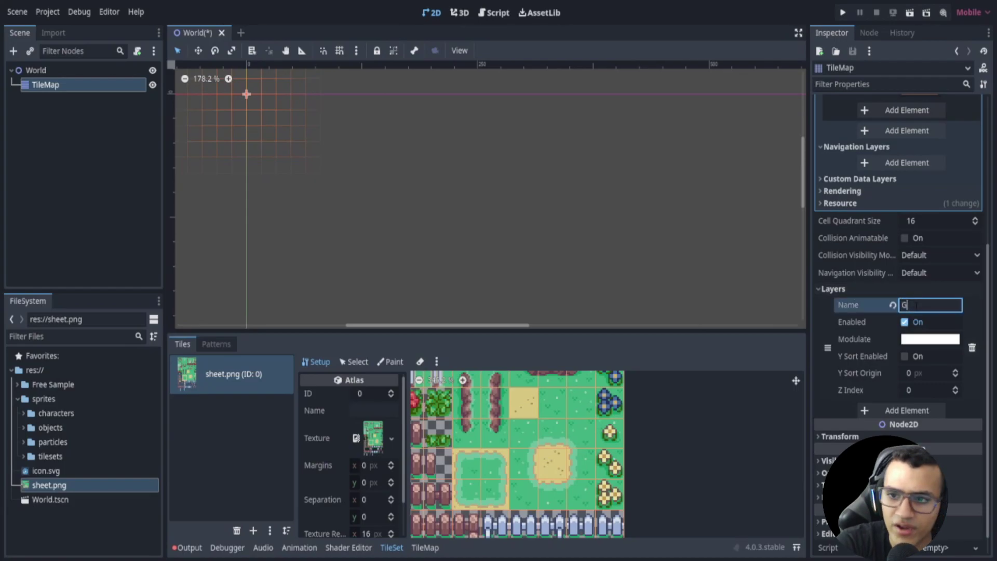
{"action": "type", "text": "rass"}
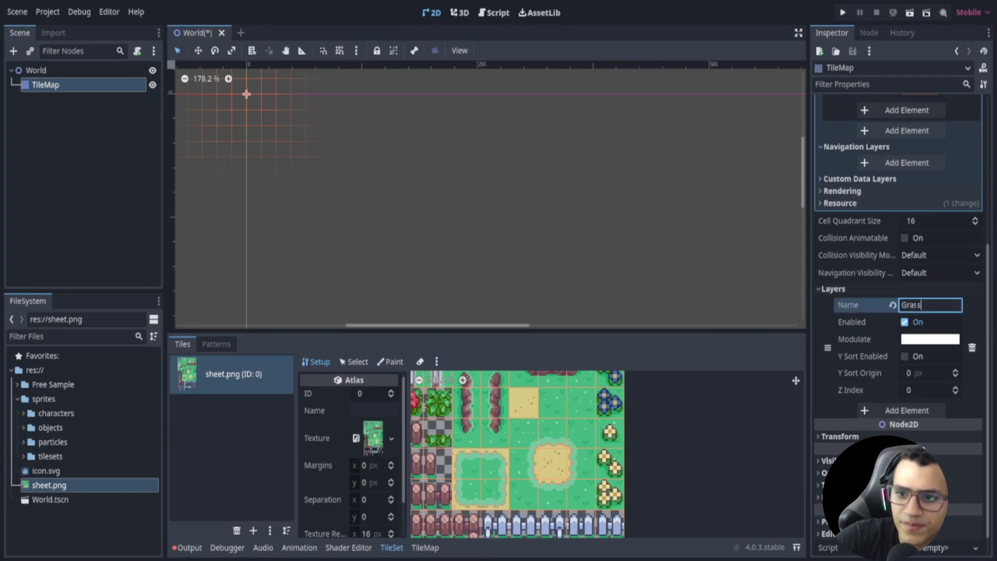
Add a second layer to the TileMap and name it Ground
{"action": "left_click", "coordinate": [914, 411]}
{"action": "left_click", "coordinate": [920, 410]}
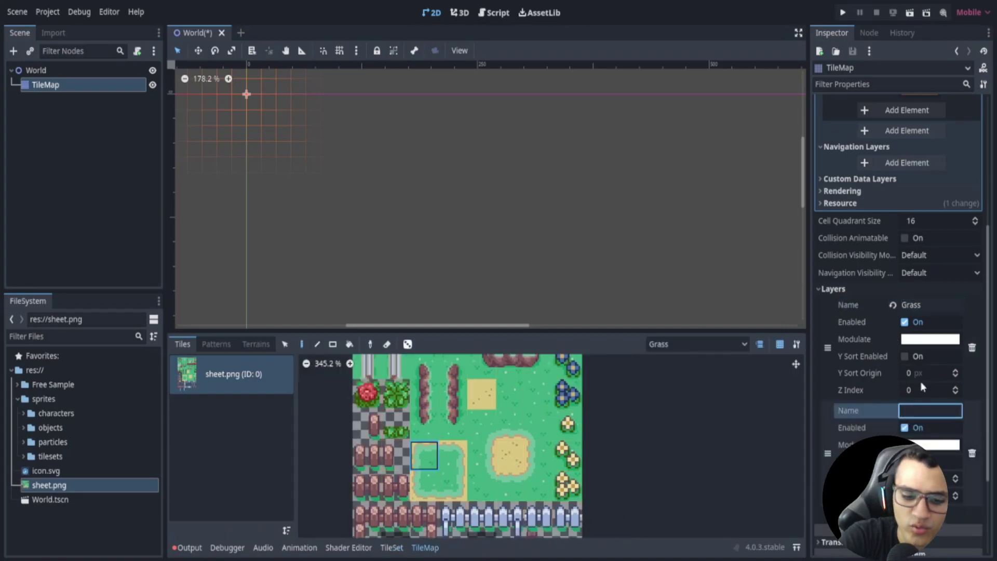
{"action": "type", "text": "Ground"}
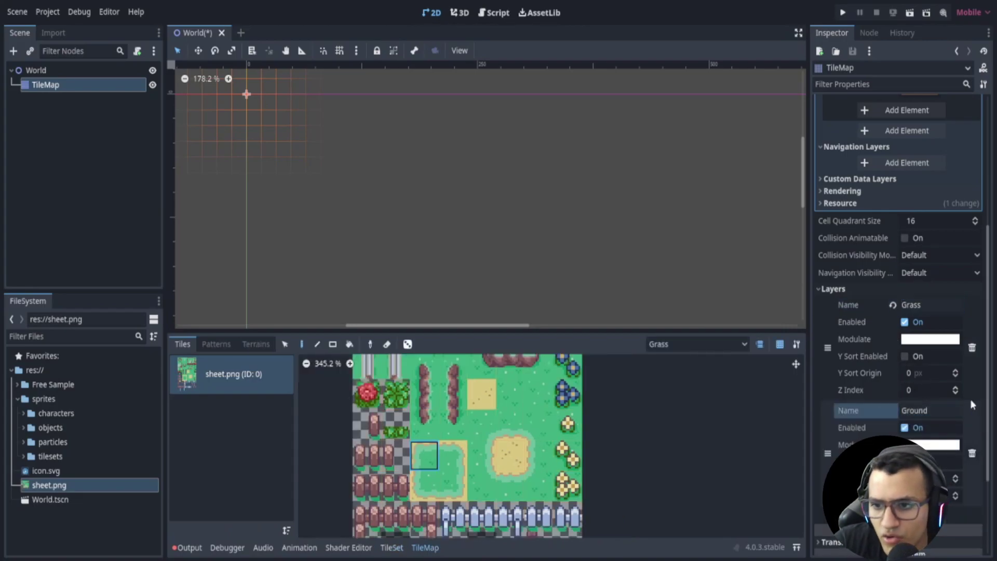
Rename the TileMap's second layer Dirt
{"action": "key", "text": "ctrl+a"}
{"action": "type", "text": "Dirt"}
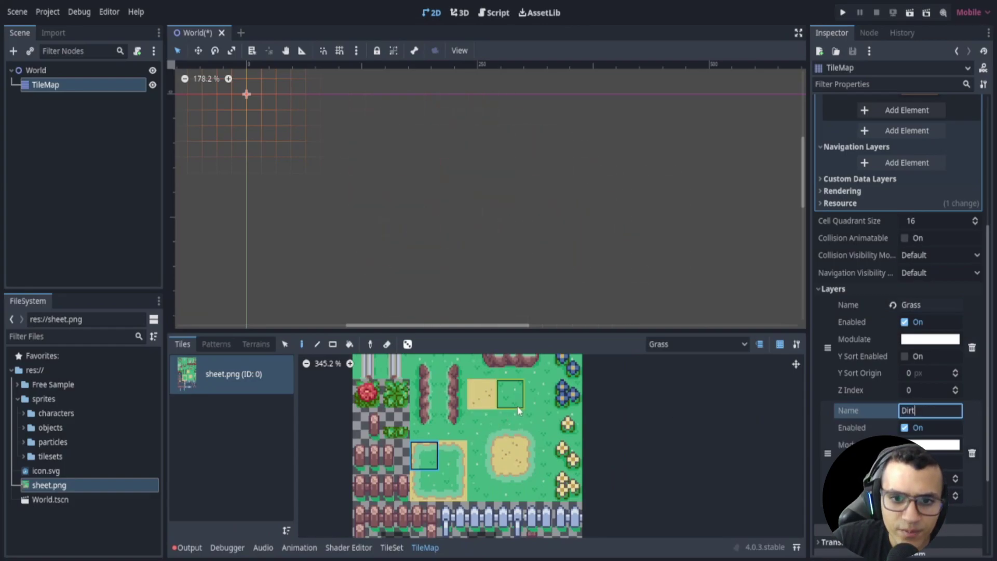
Fill a large rectangle extending from the world origin on the Grass layer with the two plain grass tiles
{"action": "left_click_drag", "start_coordinate": [523, 401], "coordinate": [538, 400]}
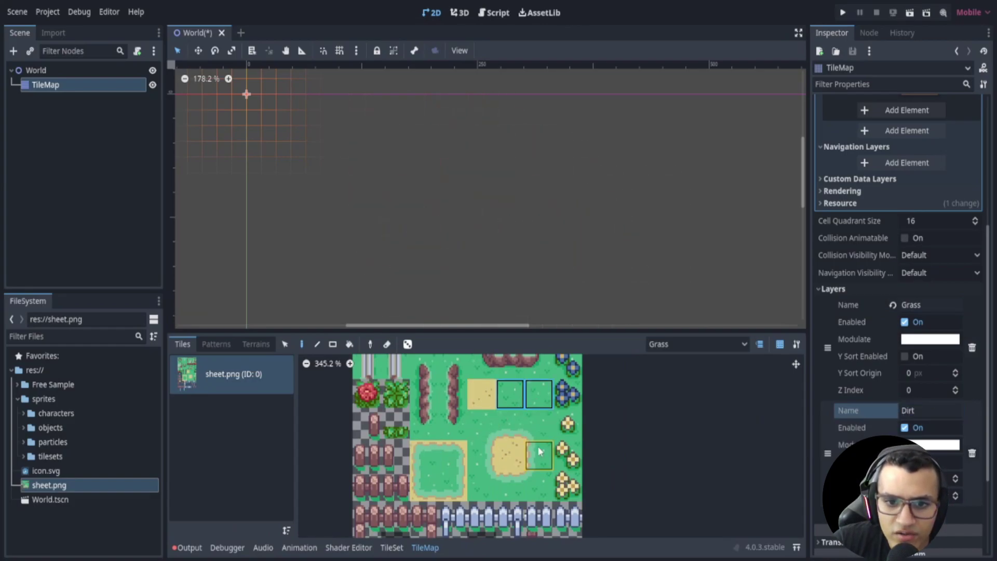
{"action": "scroll", "coordinate": [363, 211], "scroll_direction": "down", "scroll_amount": 5}
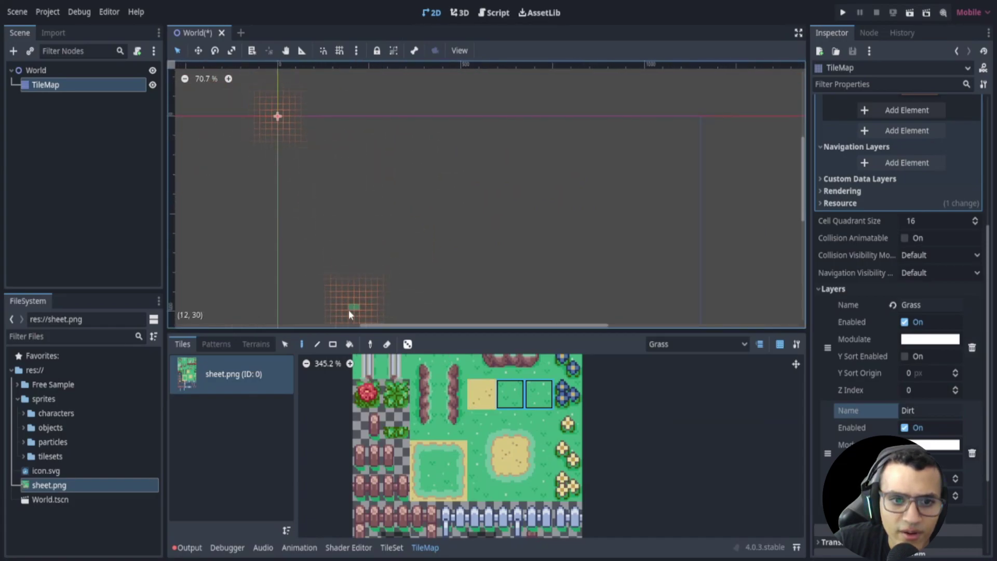
{"action": "left_click", "coordinate": [333, 345]}
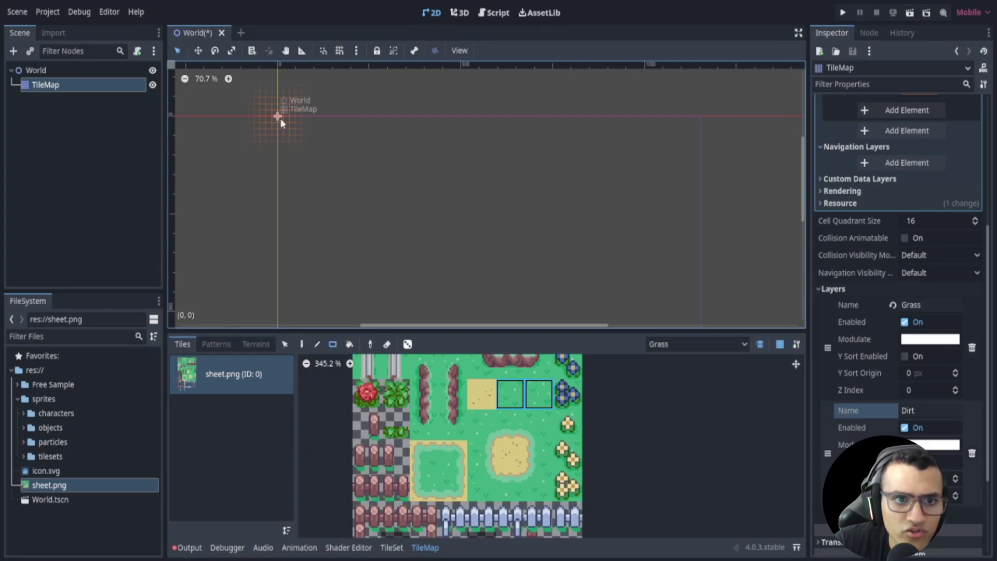
{"action": "mouse_move", "coordinate": [279, 117]}
{"action": "left_mouse_down"}
{"action": "mouse_move", "coordinate": [288, 139]}
{"action": "mouse_move", "coordinate": [549, 268]}
{"action": "mouse_move", "coordinate": [675, 285]}
{"action": "mouse_move", "coordinate": [679, 307]}
{"action": "mouse_move", "coordinate": [647, 312]}
{"action": "left_mouse_up"}
{"action": "scroll", "coordinate": [659, 279], "scroll_direction": "down", "scroll_amount": 6}
{"action": "scroll", "coordinate": [672, 294], "scroll_direction": "down", "scroll_amount": 3}
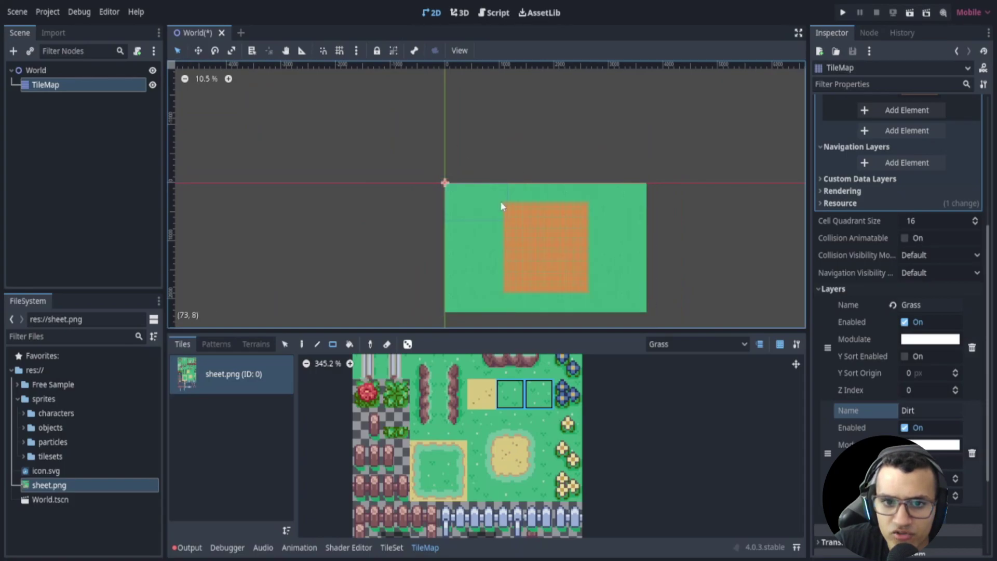
Make Dirt the active layer for painting on the TileMap
{"action": "scroll", "coordinate": [501, 201], "scroll_direction": "up", "scroll_amount": 11}
{"action": "middle_click_drag", "start_coordinate": [418, 98], "coordinate": [432, 247]}
{"action": "scroll", "coordinate": [366, 198], "scroll_direction": "up", "scroll_amount": 11}
{"action": "scroll", "coordinate": [362, 195], "scroll_direction": "down", "scroll_amount": 1}
{"action": "middle_click_drag", "start_coordinate": [379, 204], "coordinate": [346, 148]}
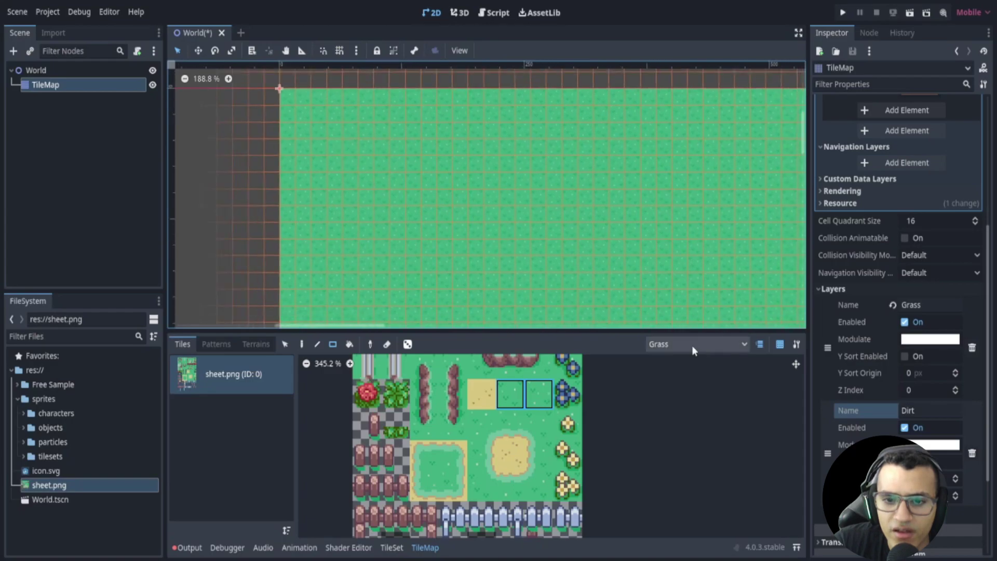
{"action": "left_click", "coordinate": [689, 345]}
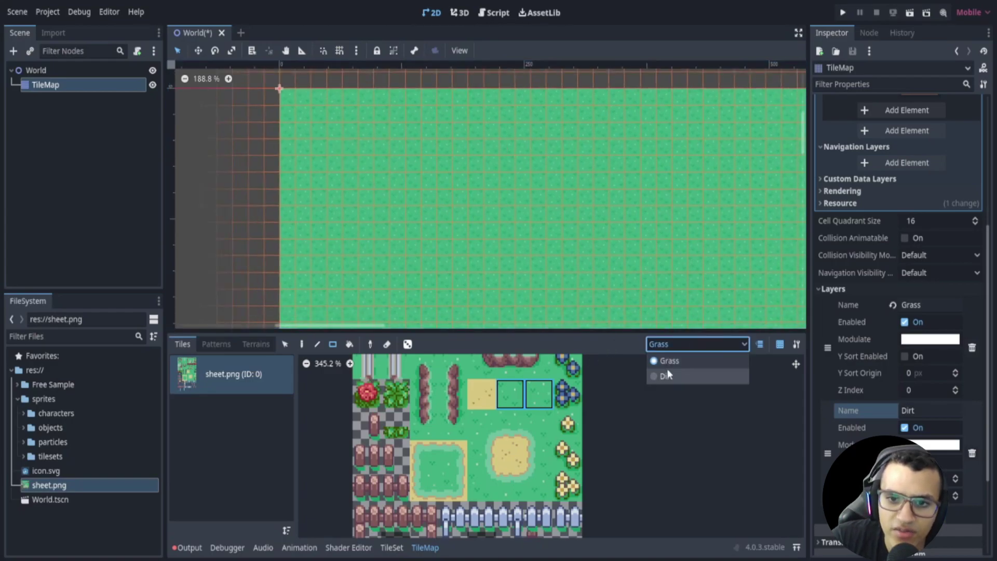
{"action": "left_click", "coordinate": [681, 360]}
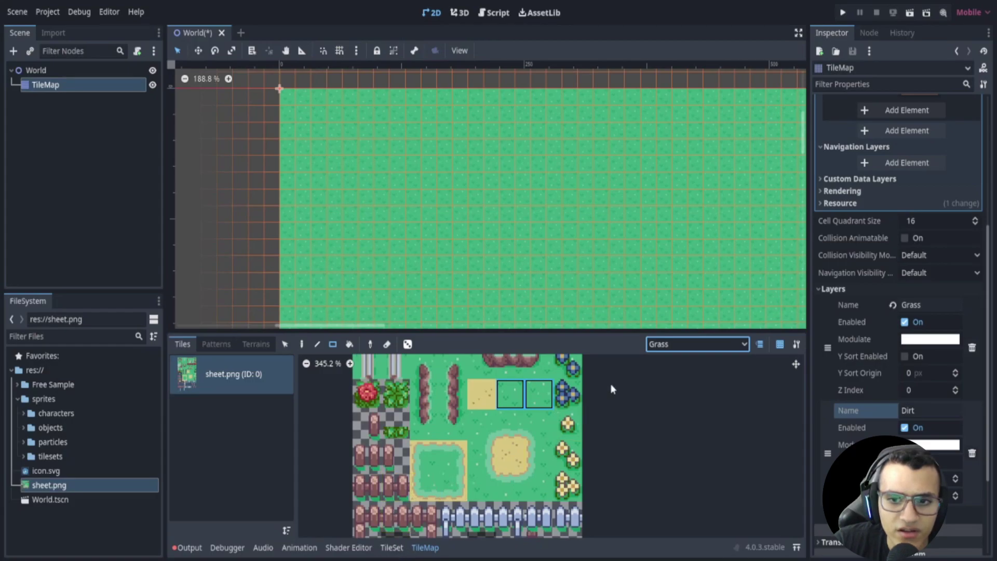
{"action": "left_click", "coordinate": [675, 344]}
{"action": "left_click", "coordinate": [675, 375]}
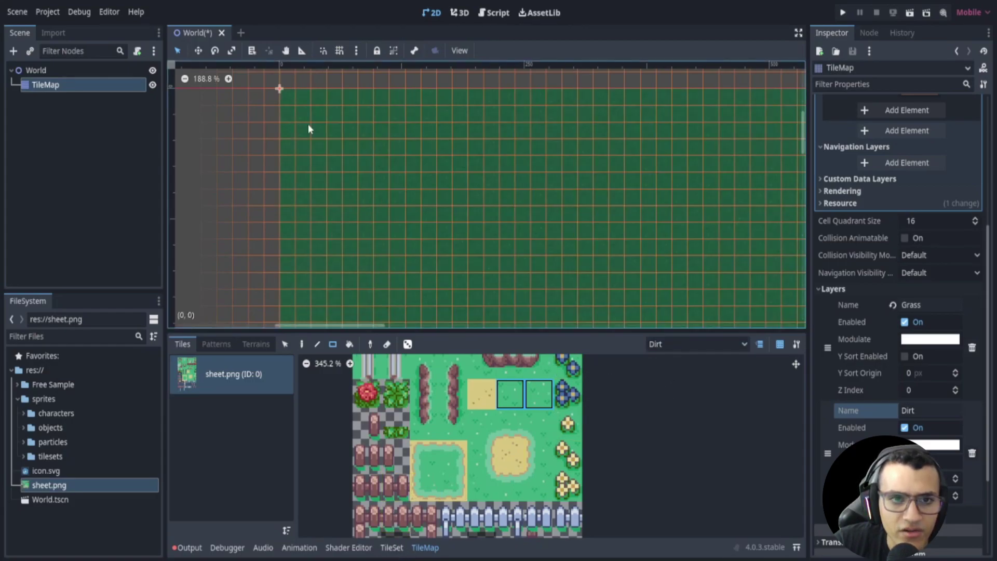
Try painting two rectangular patches of the plain sand tile near the origin on the Dirt layer, and undo both
{"action": "left_click", "coordinate": [481, 394]}
{"action": "mouse_move", "coordinate": [286, 111]}
{"action": "left_mouse_down"}
{"action": "mouse_move", "coordinate": [351, 149]}
{"action": "mouse_move", "coordinate": [382, 131]}
{"action": "mouse_move", "coordinate": [430, 165]}
{"action": "left_mouse_up"}
{"action": "left_click", "coordinate": [703, 345]}
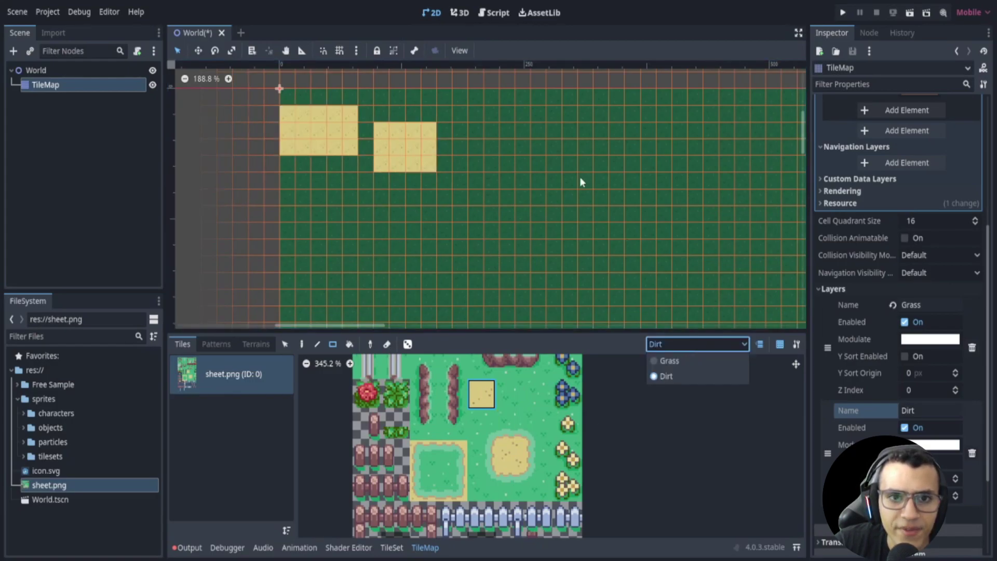
{"action": "left_click", "coordinate": [444, 240]}
{"action": "key", "text": "ctrl+z"}
{"action": "key", "text": "ctrl+z"}
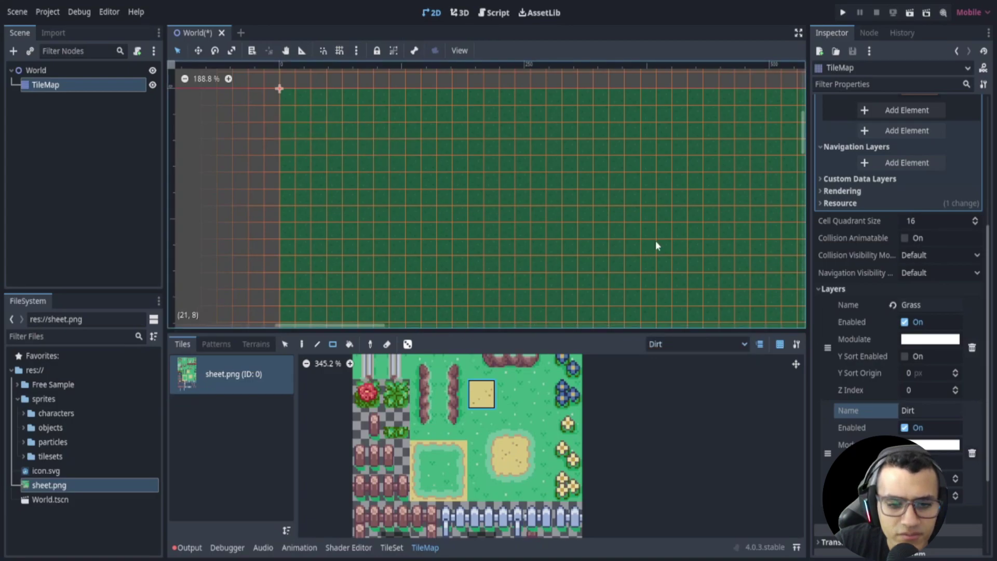
Set up terrain painting in the TileSet editor with Terrain Set 0 and the Ground terrain
{"action": "left_click", "coordinate": [395, 548]}
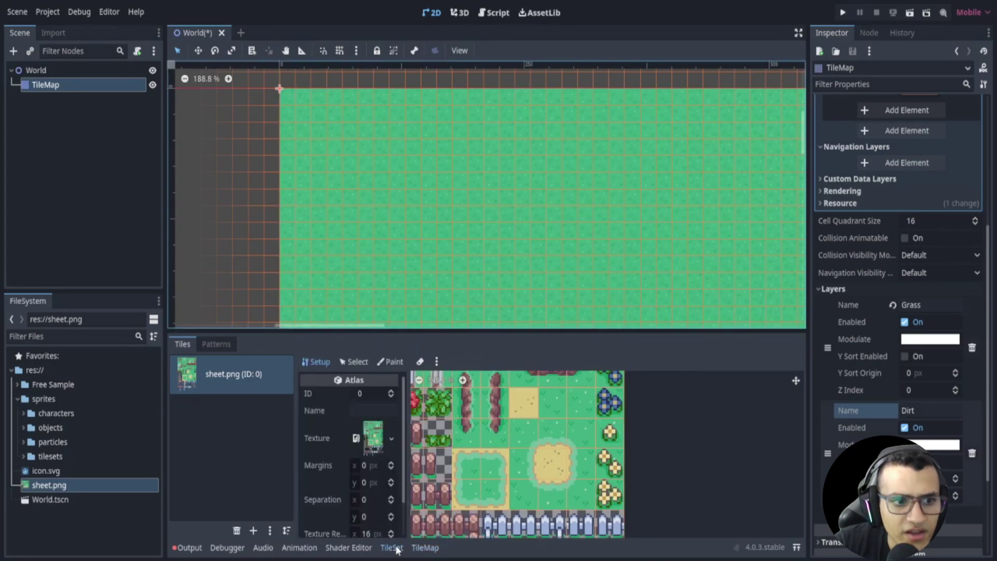
{"action": "scroll", "coordinate": [525, 476], "scroll_direction": "down", "scroll_amount": 1}
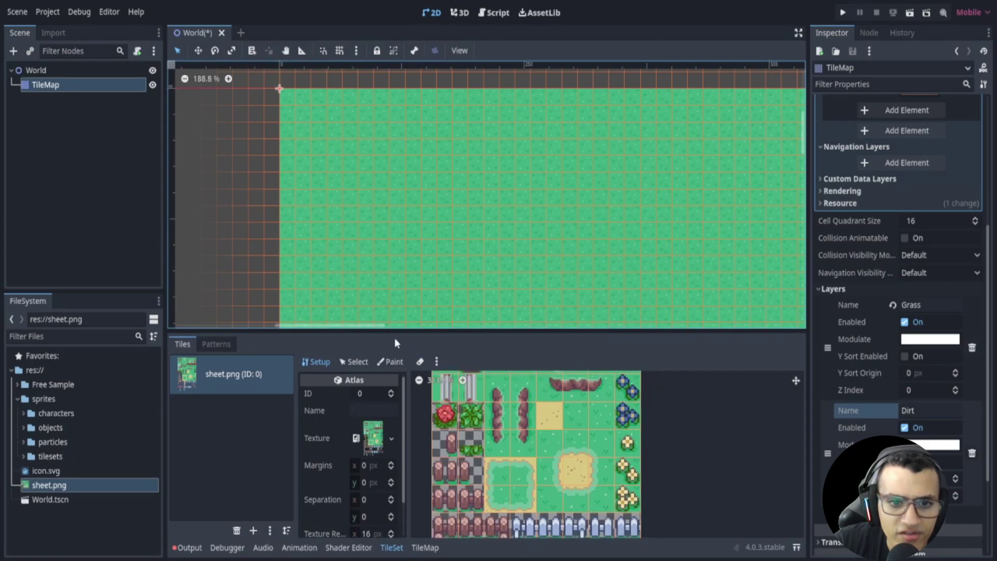
{"action": "left_click_drag", "start_coordinate": [394, 333], "coordinate": [391, 309]}
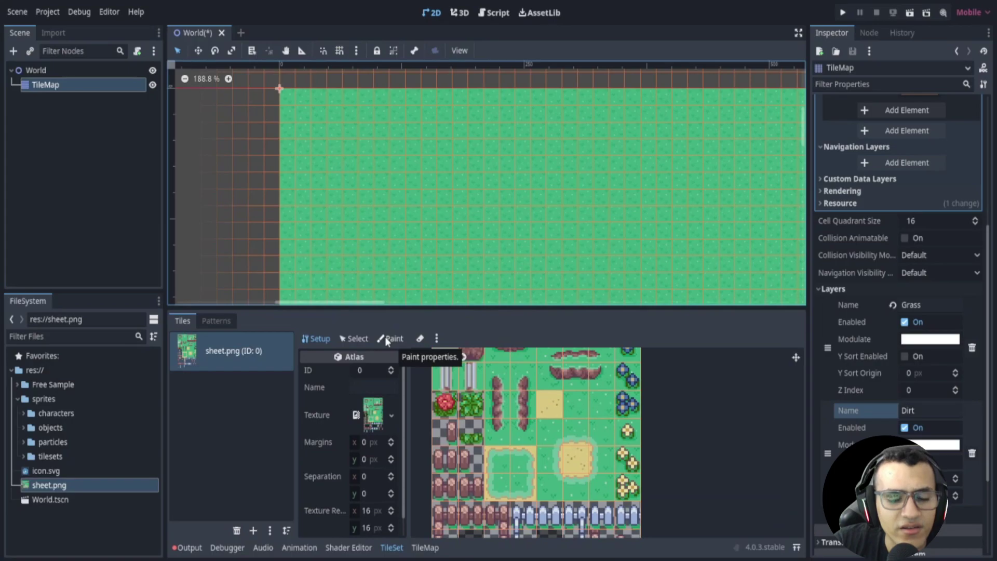
{"action": "left_click", "coordinate": [386, 339]}
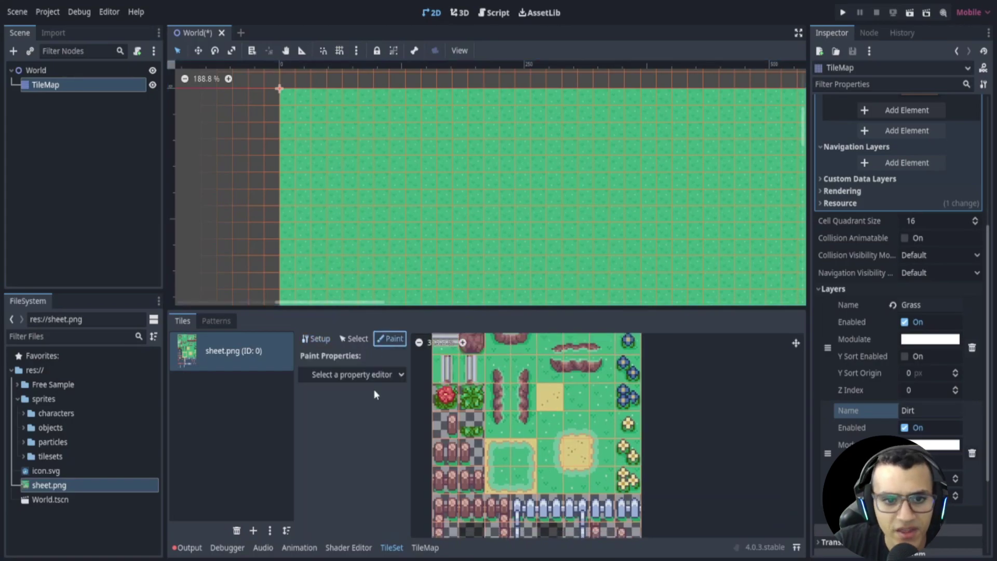
{"action": "left_click", "coordinate": [364, 375]}
{"action": "left_click", "coordinate": [322, 444]}
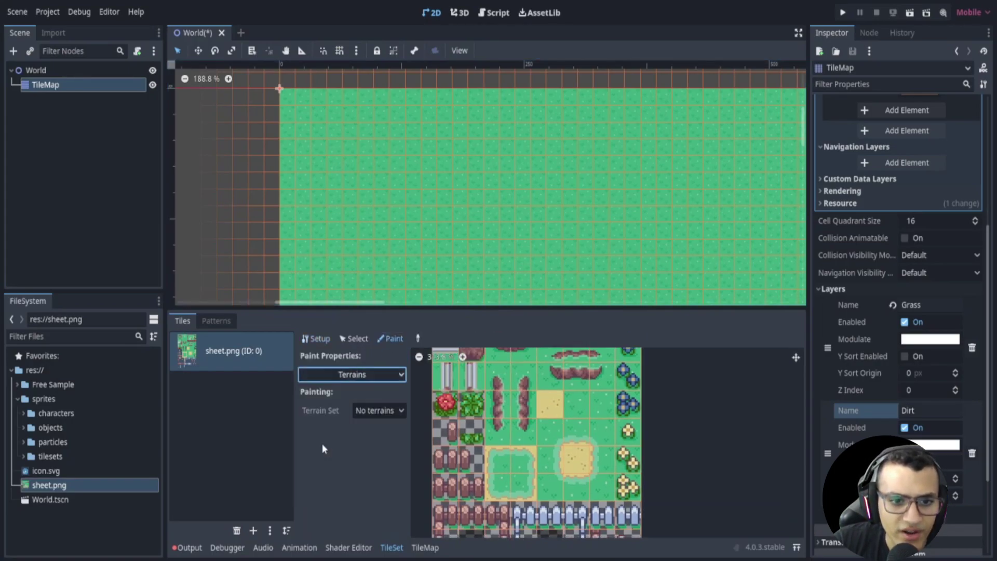
{"action": "left_click", "coordinate": [374, 414]}
{"action": "left_click", "coordinate": [382, 440]}
{"action": "left_click", "coordinate": [379, 428]}
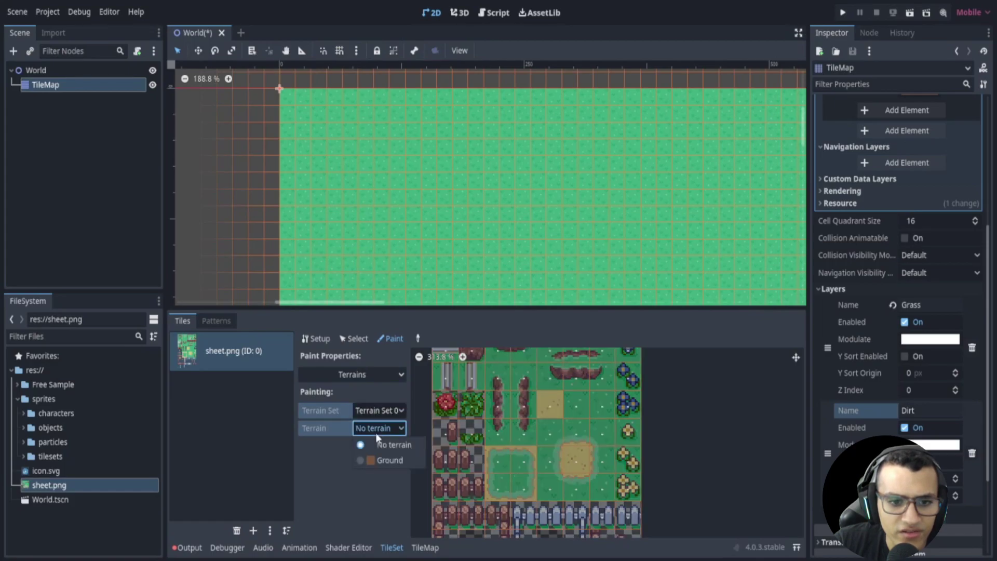
{"action": "left_click", "coordinate": [387, 460]}
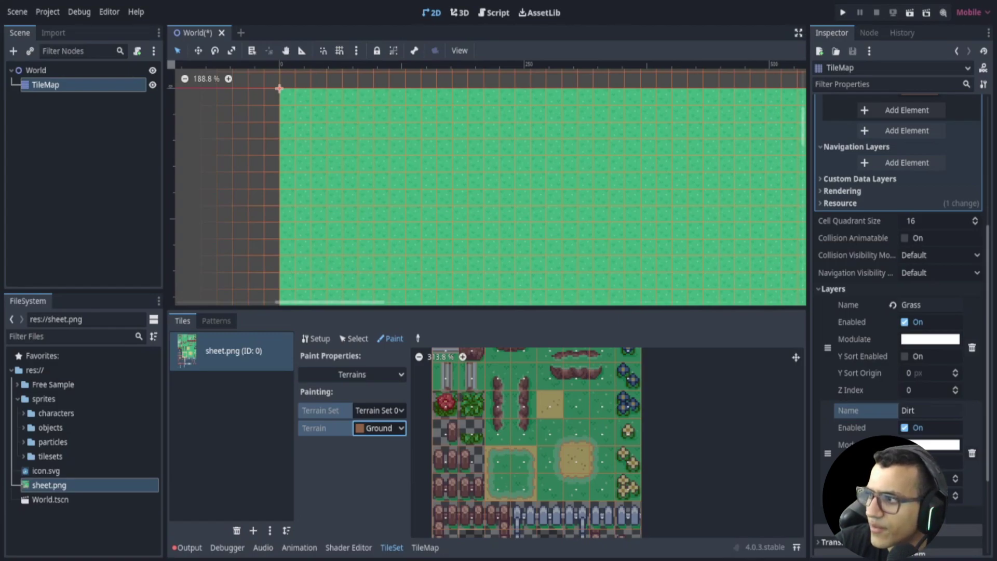
Assign the 3×3 tiles around the sand patch and the 2×2 sand-bordered grass tiles to Terrain Set 0
{"action": "scroll", "coordinate": [571, 468], "scroll_direction": "up", "scroll_amount": 3}
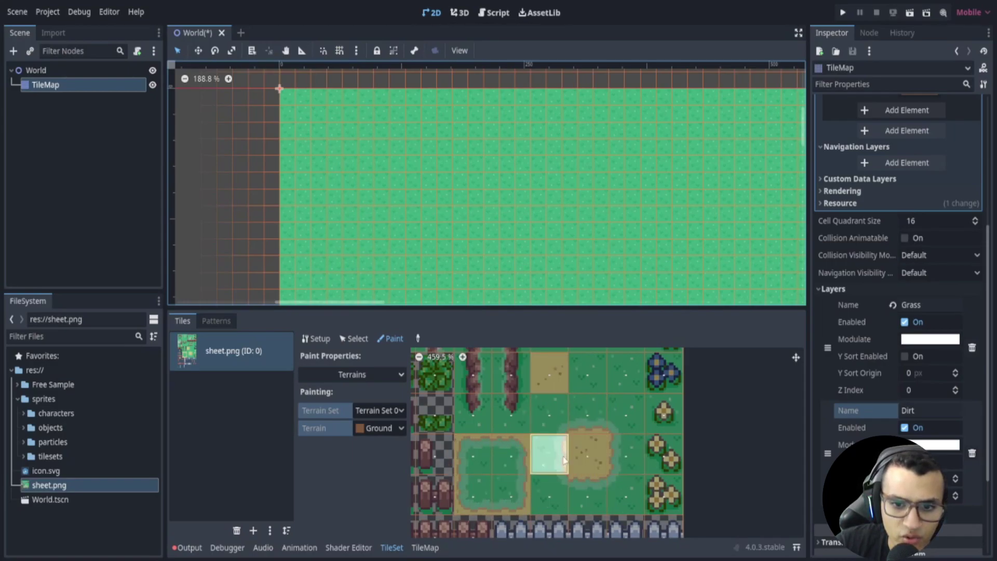
{"action": "left_click", "coordinate": [596, 463]}
{"action": "left_click", "coordinate": [586, 496]}
{"action": "left_click", "coordinate": [555, 494]}
{"action": "left_click", "coordinate": [557, 458]}
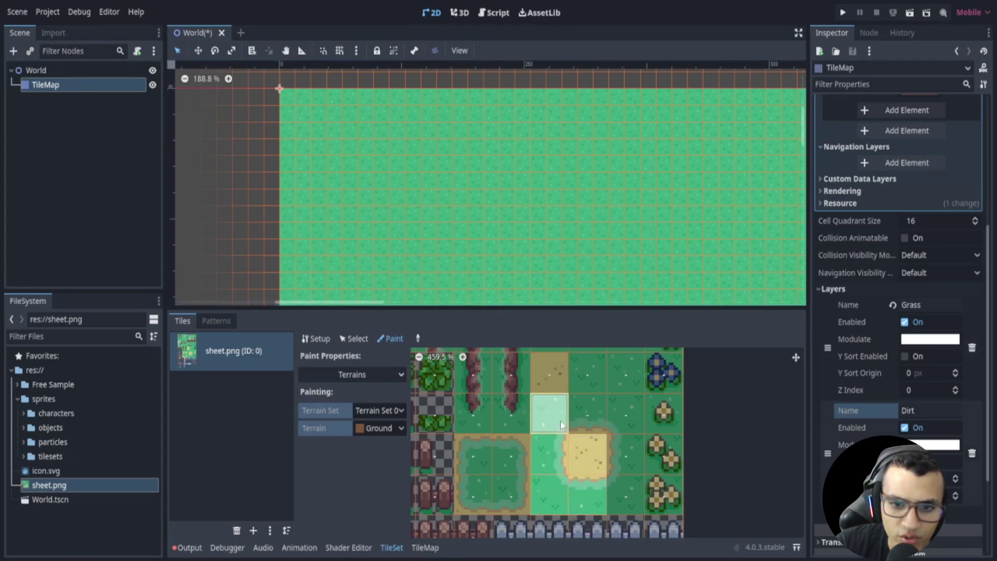
{"action": "mouse_move", "coordinate": [561, 425]}
{"action": "left_mouse_down"}
{"action": "mouse_move", "coordinate": [626, 415]}
{"action": "mouse_move", "coordinate": [626, 493]}
{"action": "mouse_move", "coordinate": [479, 484]}
{"action": "mouse_move", "coordinate": [538, 456]}
{"action": "mouse_move", "coordinate": [593, 497]}
{"action": "left_mouse_up"}
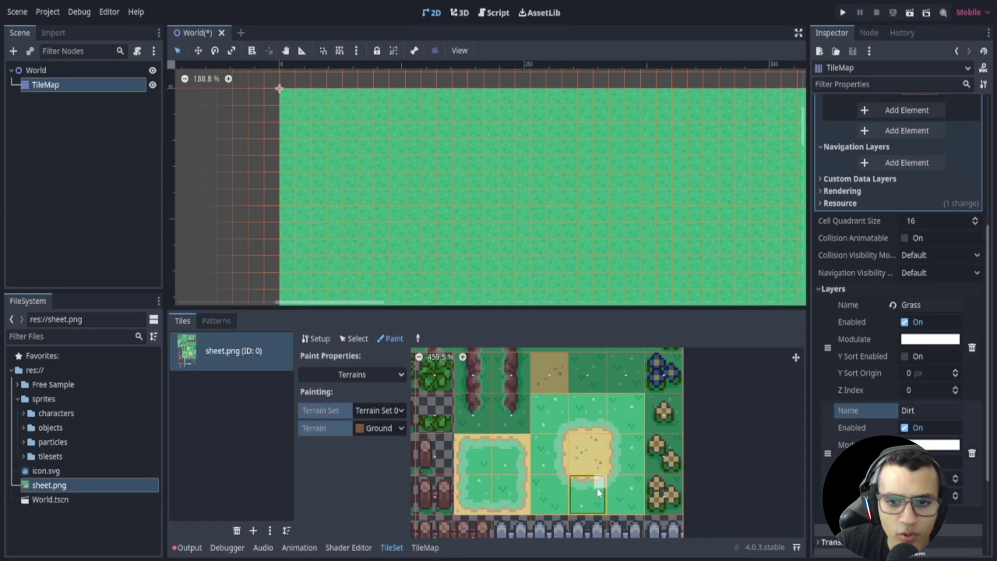
Paint Ground terrain bits over the centre sand tile and the adjoining edges and corners of its eight neighbours
{"action": "scroll", "coordinate": [364, 145], "scroll_direction": "up", "scroll_amount": 5}
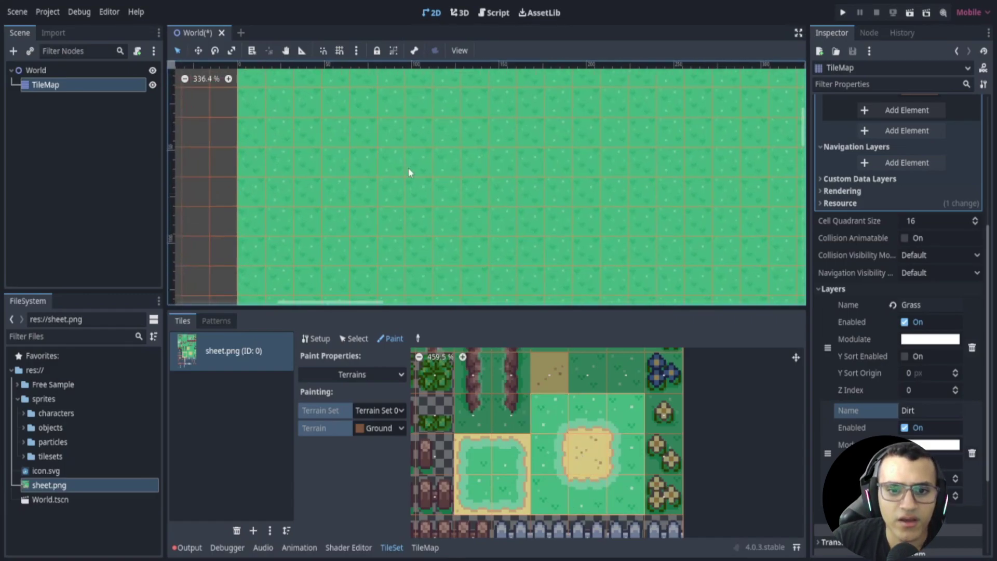
{"action": "left_click", "coordinate": [510, 450]}
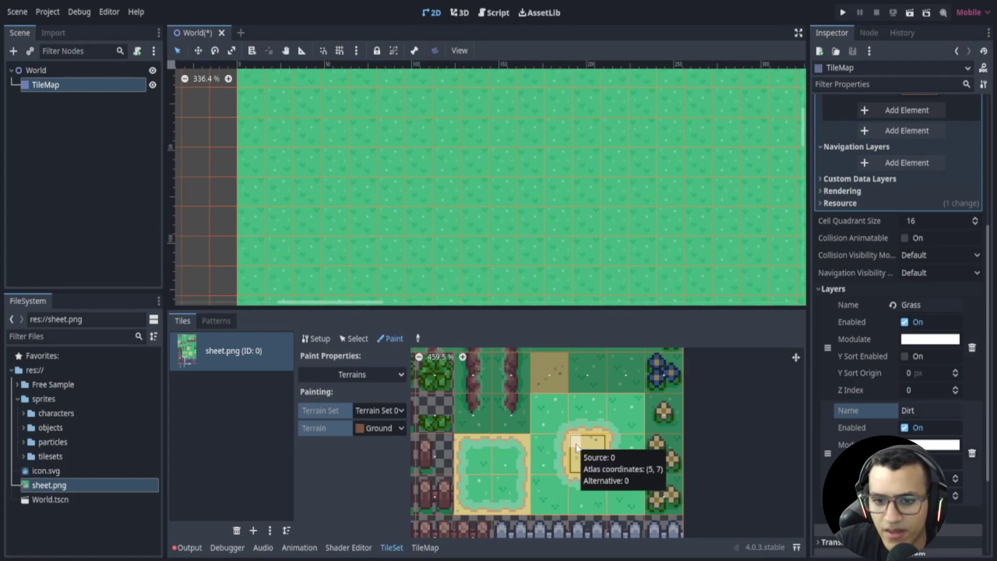
{"action": "left_click", "coordinate": [559, 415]}
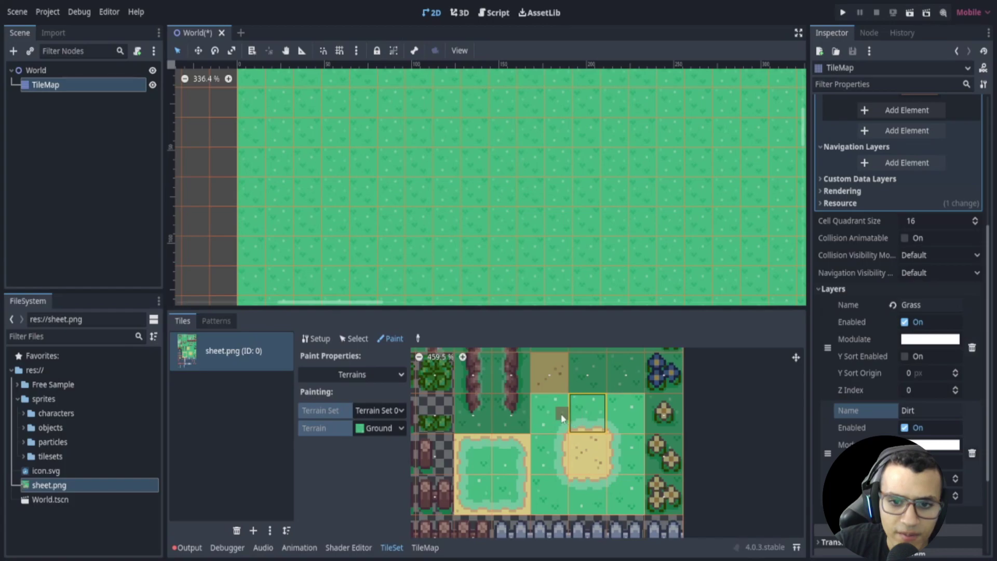
{"action": "mouse_move", "coordinate": [576, 445]}
{"action": "left_mouse_down"}
{"action": "mouse_move", "coordinate": [576, 461]}
{"action": "mouse_move", "coordinate": [600, 471]}
{"action": "mouse_move", "coordinate": [603, 447]}
{"action": "mouse_move", "coordinate": [587, 442]}
{"action": "left_mouse_up"}
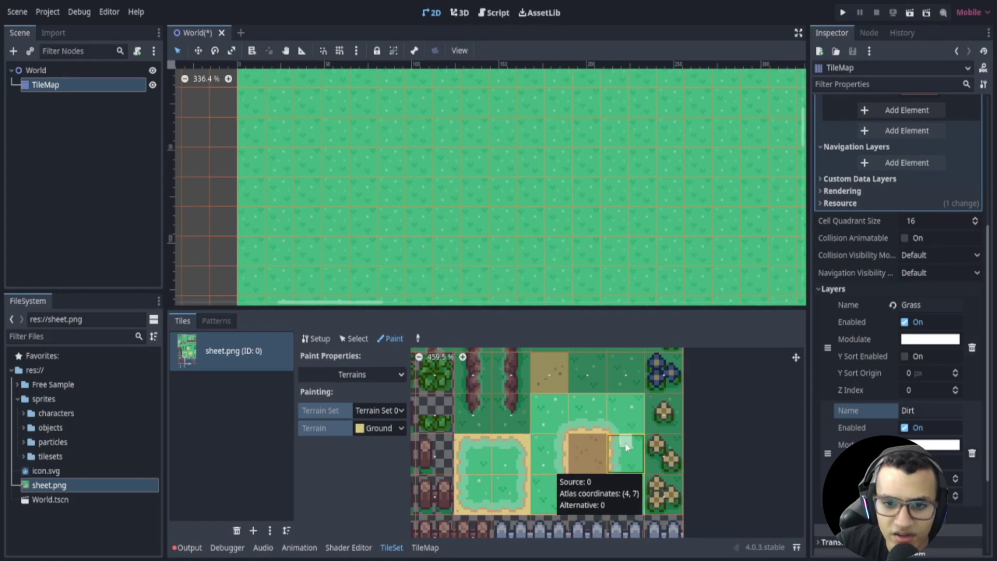
{"action": "left_click", "coordinate": [561, 441]}
{"action": "mouse_move", "coordinate": [564, 465]}
{"action": "left_mouse_down"}
{"action": "mouse_move", "coordinate": [565, 477]}
{"action": "mouse_move", "coordinate": [608, 480]}
{"action": "mouse_move", "coordinate": [608, 428]}
{"action": "mouse_move", "coordinate": [570, 428]}
{"action": "mouse_move", "coordinate": [573, 440]}
{"action": "left_mouse_up"}
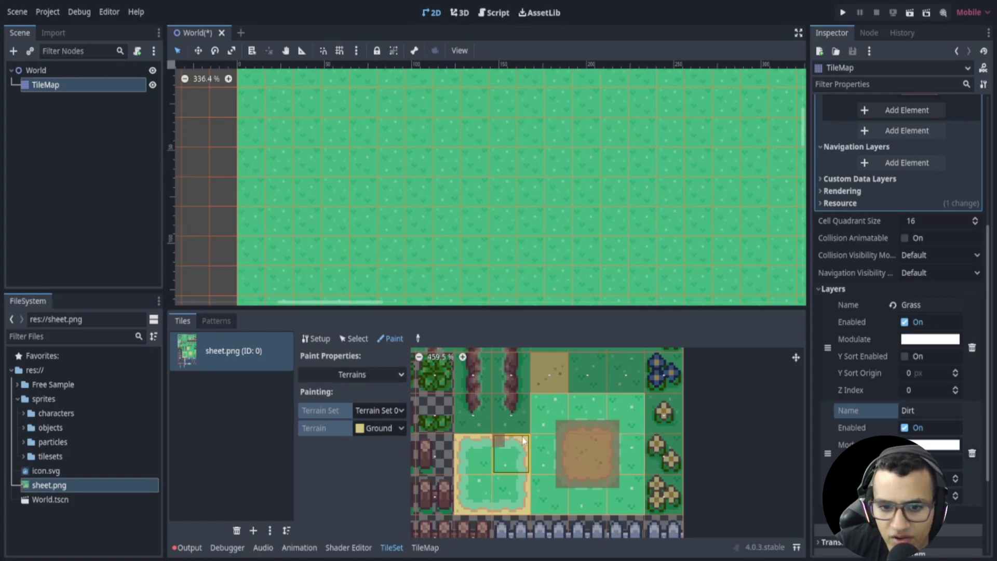
Paint Ground terrain bits along the outer sandy edges and corners of the 2×2 sand-bordered tiles
{"action": "left_click_drag", "start_coordinate": [523, 439], "coordinate": [525, 476]}
{"action": "left_click_drag", "start_coordinate": [507, 511], "coordinate": [474, 509]}
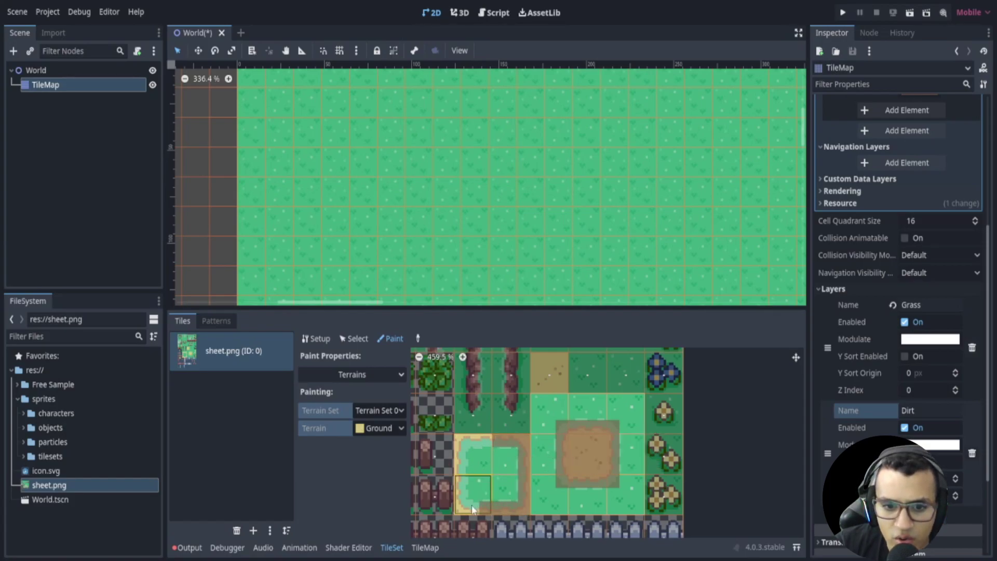
{"action": "left_click_drag", "start_coordinate": [465, 465], "coordinate": [465, 441]}
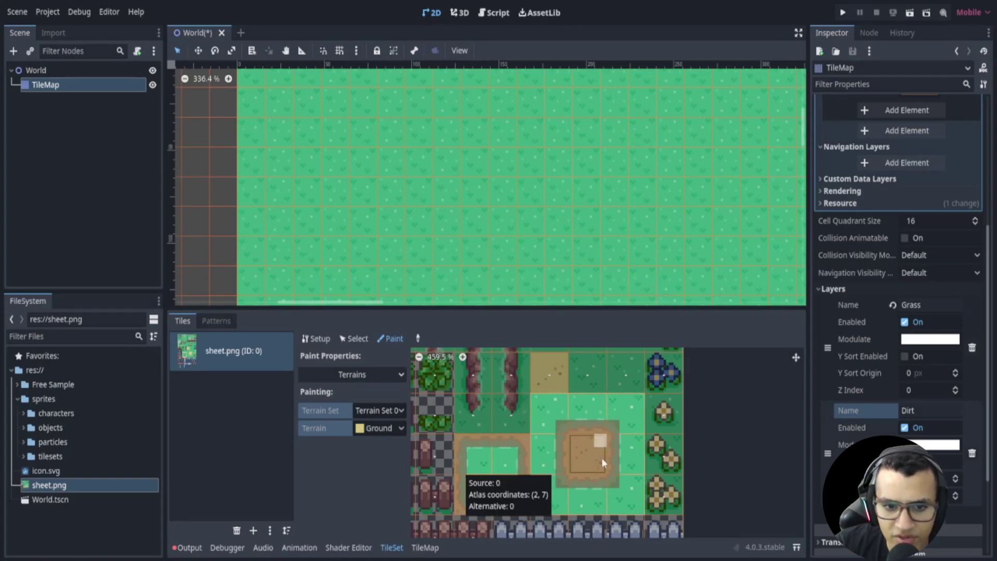
Draw a wide dirt rectangle with a narrow path running down from it on the Dirt layer, using the Ground terrain
{"action": "left_click", "coordinate": [424, 547]}
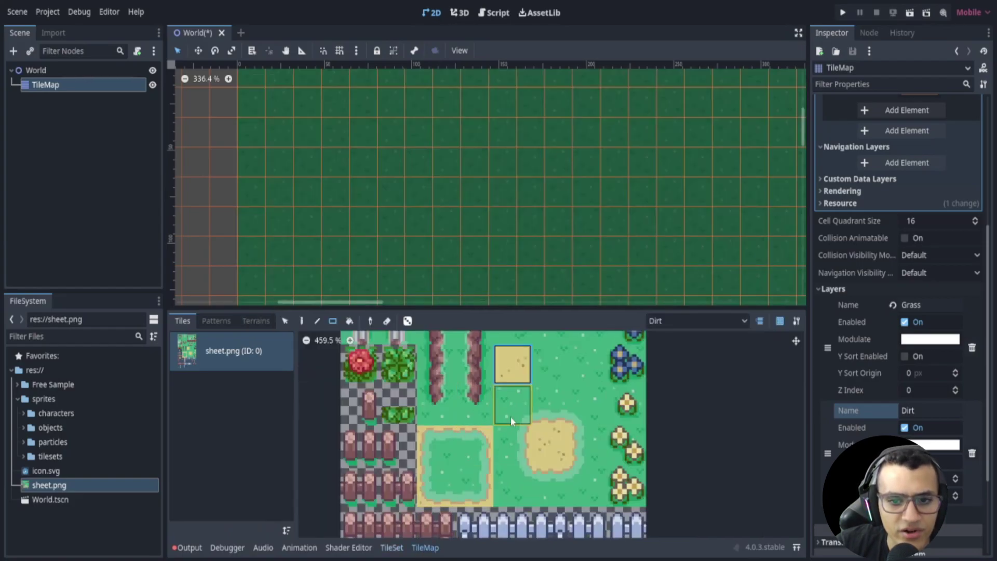
{"action": "left_click", "coordinate": [419, 547]}
{"action": "left_click", "coordinate": [422, 548]}
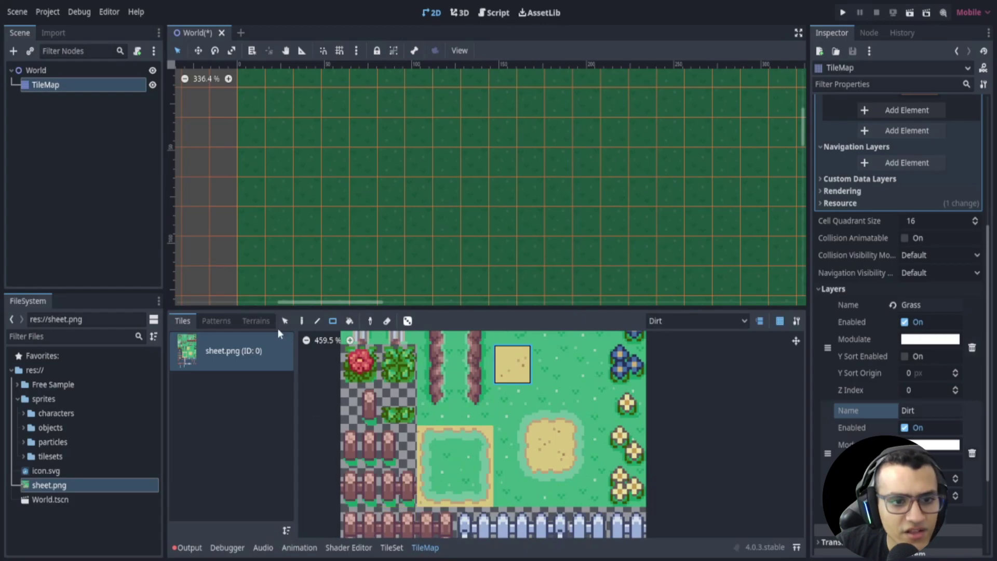
{"action": "left_click", "coordinate": [263, 321]}
{"action": "left_click", "coordinate": [219, 357]}
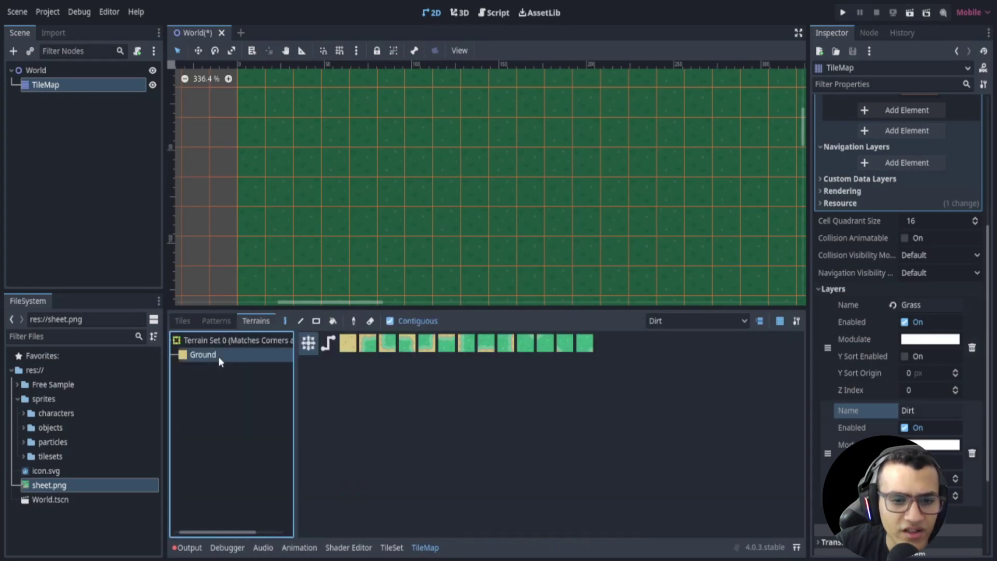
{"action": "left_click", "coordinate": [316, 321]}
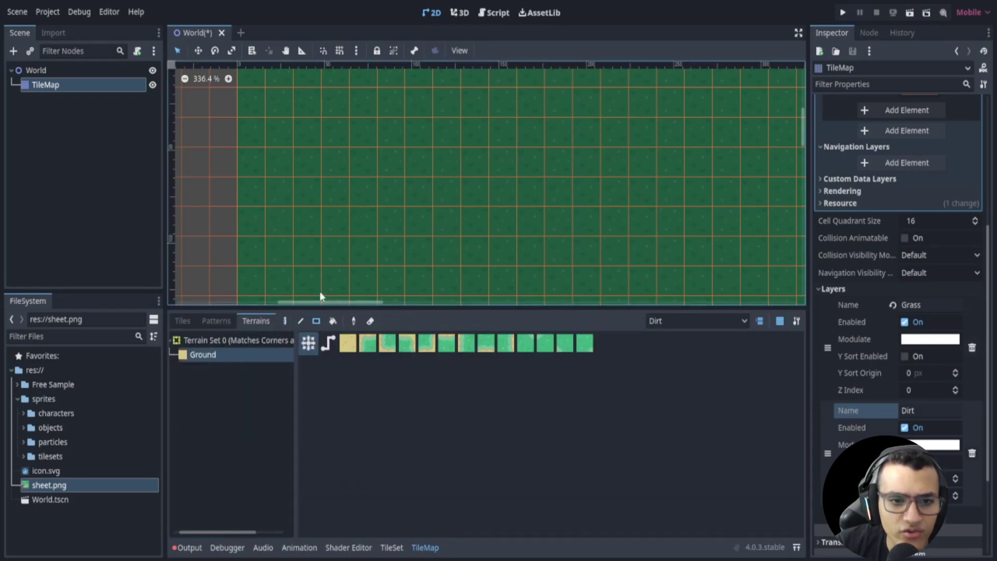
{"action": "scroll", "coordinate": [332, 270], "scroll_direction": "down", "scroll_amount": 10}
{"action": "mouse_move", "coordinate": [314, 133]}
{"action": "left_mouse_down"}
{"action": "mouse_move", "coordinate": [416, 195]}
{"action": "mouse_move", "coordinate": [392, 260]}
{"action": "left_mouse_up"}
{"action": "middle_click_drag", "start_coordinate": [414, 250], "coordinate": [401, 237]}
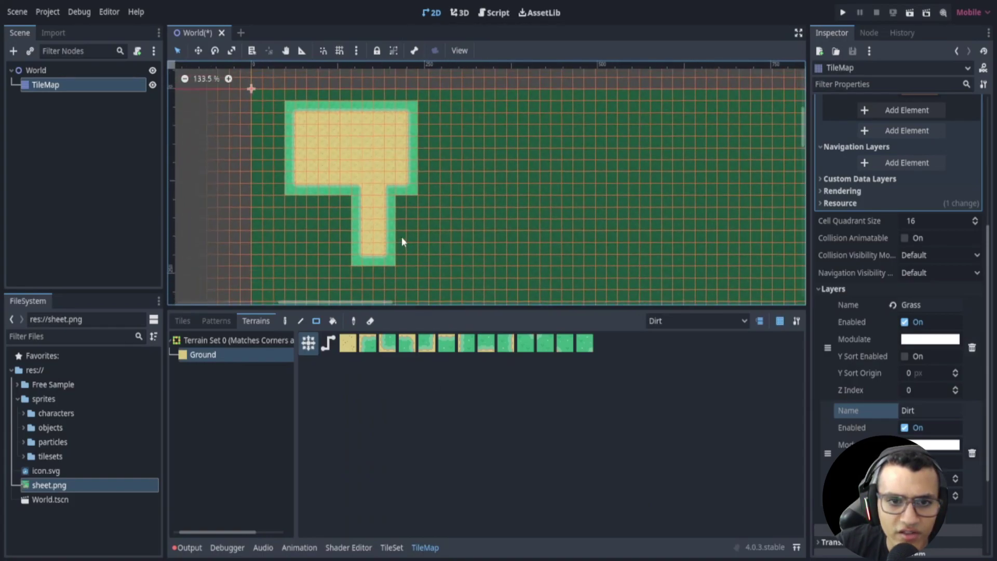
Extend the dirt area with a narrowing path to the east and a branch going south and turning east
{"action": "left_click_drag", "start_coordinate": [394, 145], "coordinate": [456, 166]}
{"action": "mouse_move", "coordinate": [478, 143]}
{"action": "right_mouse_down"}
{"action": "mouse_move", "coordinate": [433, 147]}
{"action": "mouse_move", "coordinate": [412, 133]}
{"action": "right_mouse_up"}
{"action": "mouse_move", "coordinate": [412, 119]}
{"action": "left_mouse_down"}
{"action": "mouse_move", "coordinate": [409, 144]}
{"action": "mouse_move", "coordinate": [509, 175]}
{"action": "mouse_move", "coordinate": [612, 172]}
{"action": "left_mouse_up"}
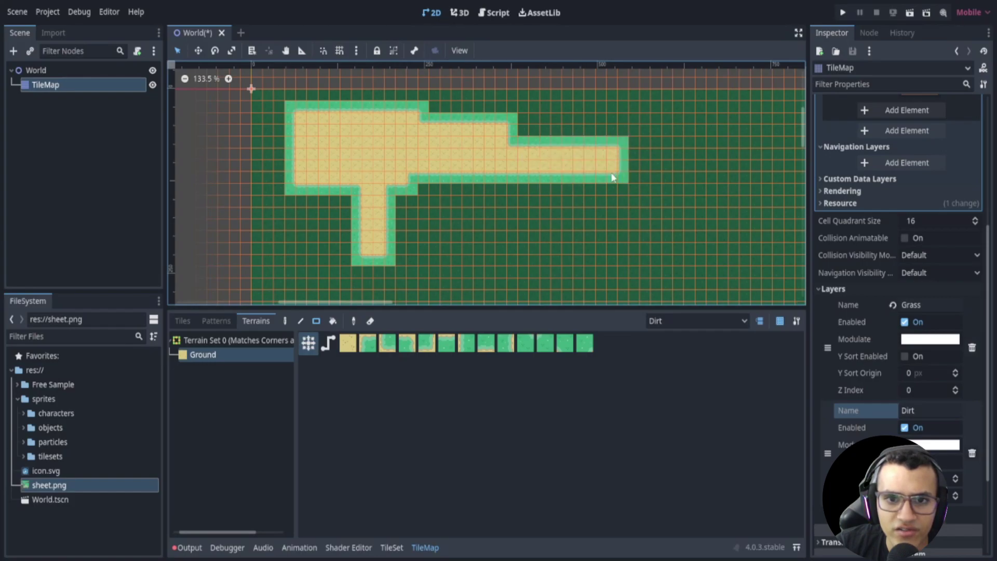
{"action": "middle_click_drag", "start_coordinate": [534, 272], "coordinate": [595, 213]}
{"action": "mouse_move", "coordinate": [540, 119]}
{"action": "left_mouse_down"}
{"action": "mouse_move", "coordinate": [521, 212]}
{"action": "mouse_move", "coordinate": [509, 196]}
{"action": "mouse_move", "coordinate": [561, 228]}
{"action": "left_mouse_up"}
{"action": "scroll", "coordinate": [605, 210], "scroll_direction": "down", "scroll_amount": 3}
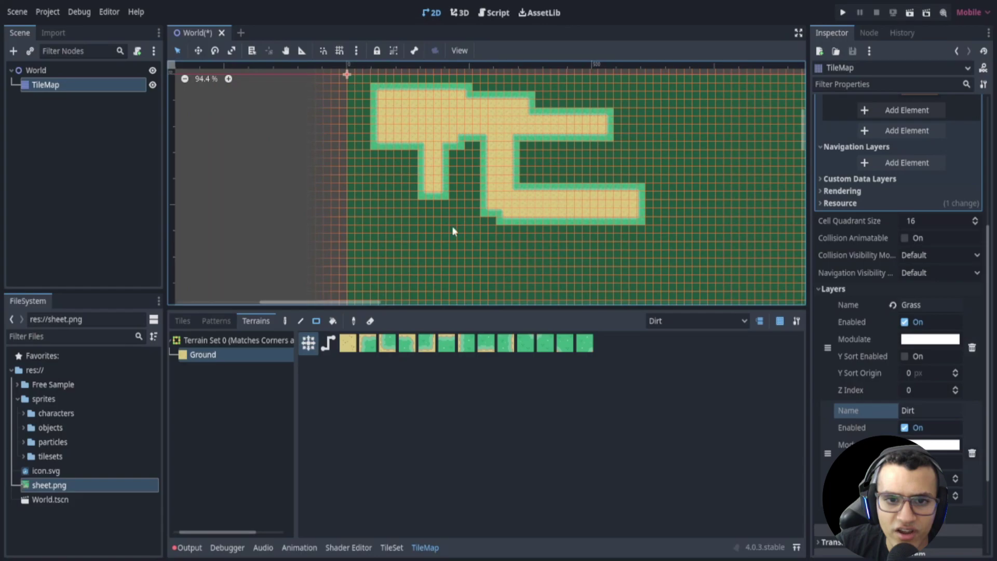
{"action": "left_click_drag", "start_coordinate": [451, 229], "coordinate": [366, 279]}
{"action": "middle_click_drag", "start_coordinate": [483, 222], "coordinate": [480, 204]}
{"action": "key", "text": "ctrl+z"}
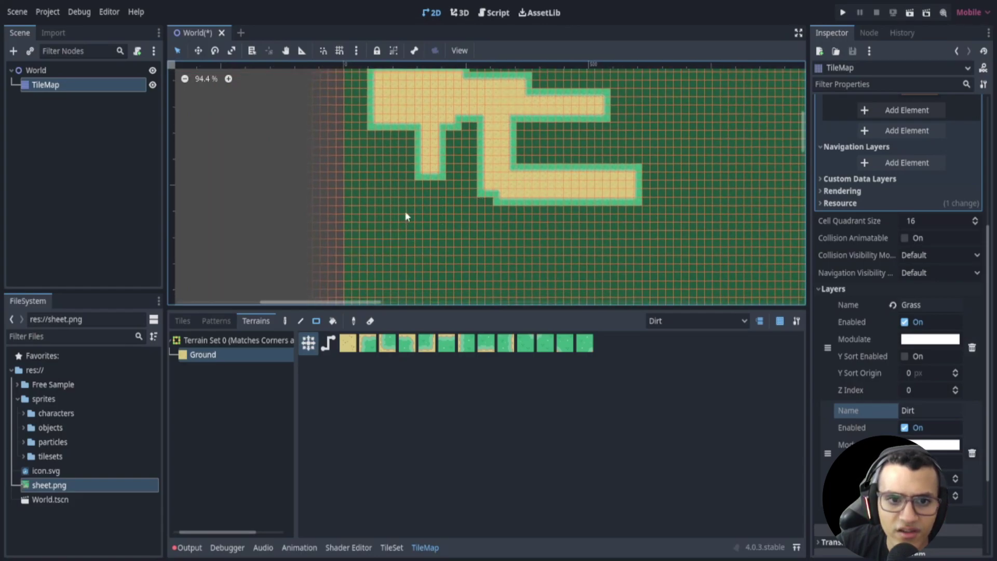
Draw a detached narrow vertical dirt strip and a wider vertical dirt block south of the existing paths
{"action": "left_click_drag", "start_coordinate": [404, 207], "coordinate": [402, 289]}
{"action": "middle_click_drag", "start_coordinate": [536, 251], "coordinate": [513, 159]}
{"action": "left_click_drag", "start_coordinate": [500, 155], "coordinate": [475, 243]}
{"action": "middle_click_drag", "start_coordinate": [547, 191], "coordinate": [474, 249]}
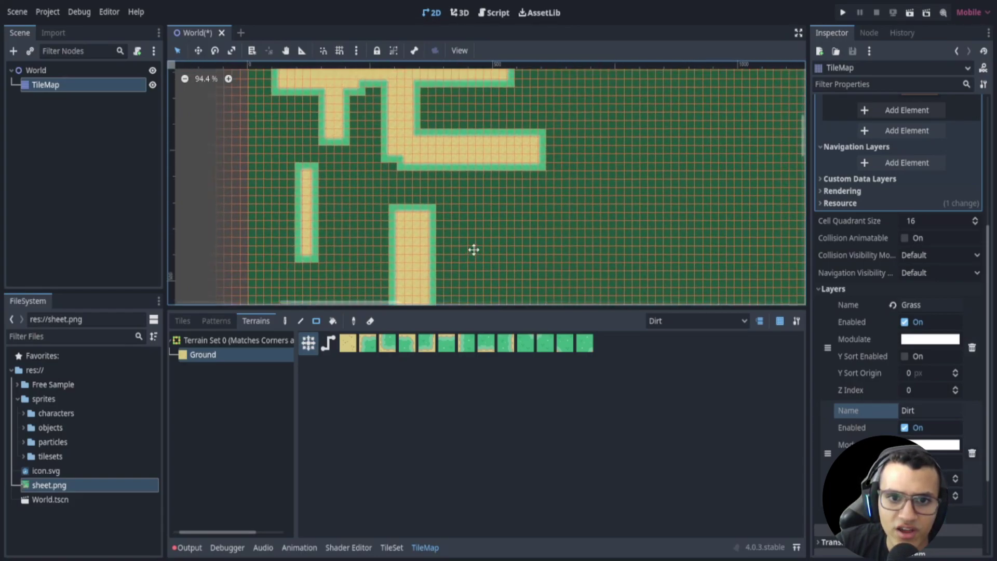
Extend the southern dirt block with an eastward path and connect it by a vertical path to the one above
{"action": "left_click_drag", "start_coordinate": [431, 240], "coordinate": [550, 250]}
{"action": "middle_click_drag", "start_coordinate": [502, 160], "coordinate": [497, 200]}
{"action": "left_click_drag", "start_coordinate": [499, 204], "coordinate": [490, 283]}
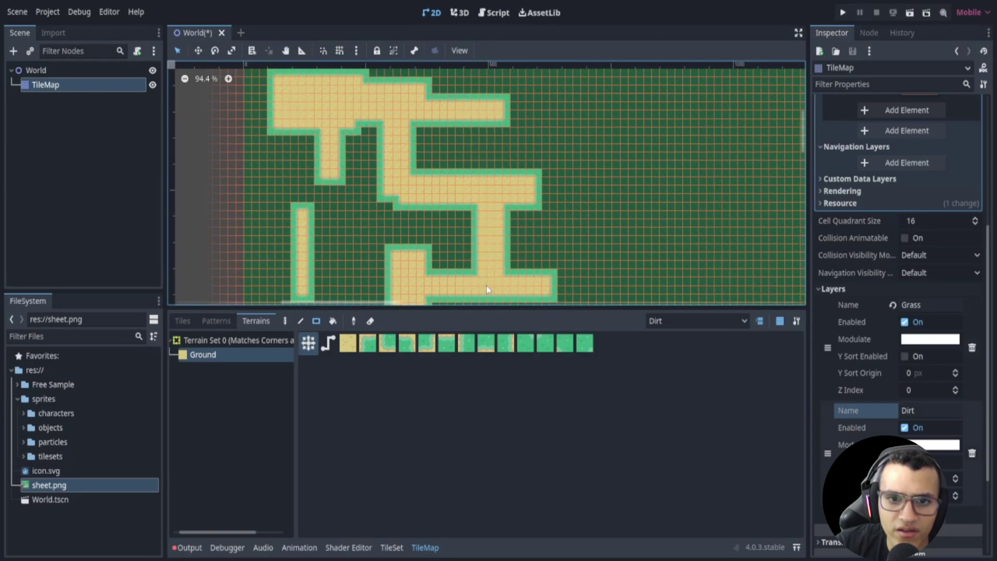
{"action": "scroll", "coordinate": [522, 257], "scroll_direction": "up", "scroll_amount": 2}
{"action": "scroll", "coordinate": [522, 257], "scroll_direction": "right", "scroll_amount": 1}
{"action": "left_click_drag", "start_coordinate": [521, 229], "coordinate": [575, 133]}
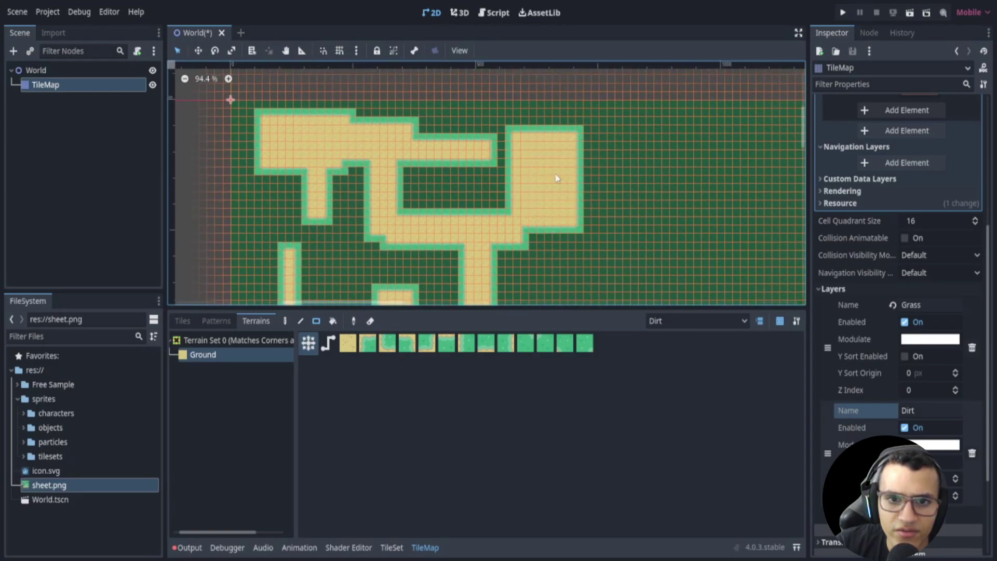
{"action": "key", "text": "ctrl+z"}
Draw a separate eastern dirt area from a vertical strip, a wide block and a narrow southward path, plus a small isolated square below
{"action": "mouse_move", "coordinate": [560, 237]}
{"action": "left_mouse_down"}
{"action": "mouse_move", "coordinate": [562, 130]}
{"action": "mouse_move", "coordinate": [665, 199]}
{"action": "mouse_move", "coordinate": [628, 263]}
{"action": "left_mouse_up"}
{"action": "middle_click_drag", "start_coordinate": [666, 257], "coordinate": [671, 192]}
{"action": "scroll", "coordinate": [673, 186], "scroll_direction": "down", "scroll_amount": 2}
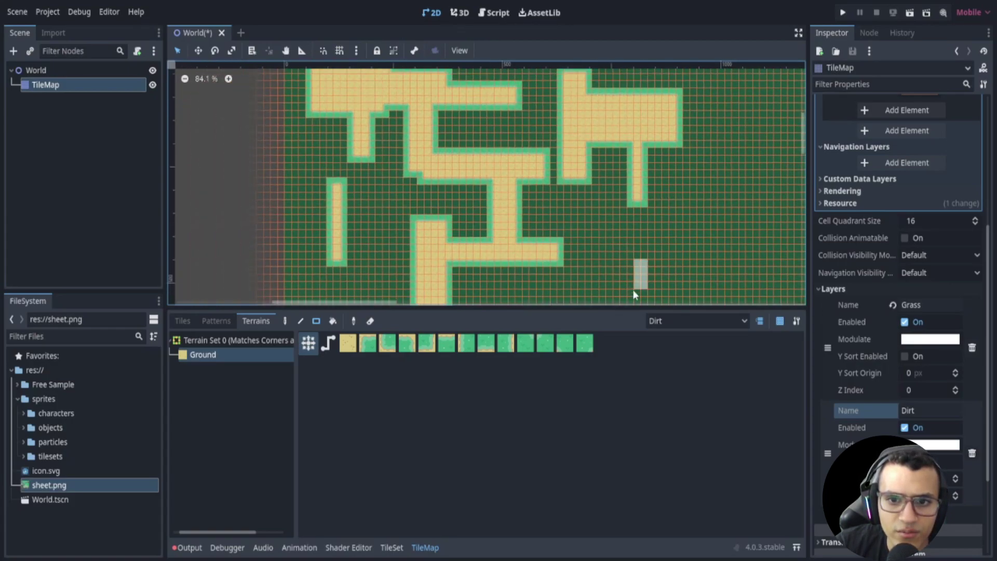
{"action": "scroll", "coordinate": [624, 259], "scroll_direction": "down", "scroll_amount": 2}
{"action": "scroll", "coordinate": [536, 219], "scroll_direction": "down", "scroll_amount": 1, "text": "ctrl"}
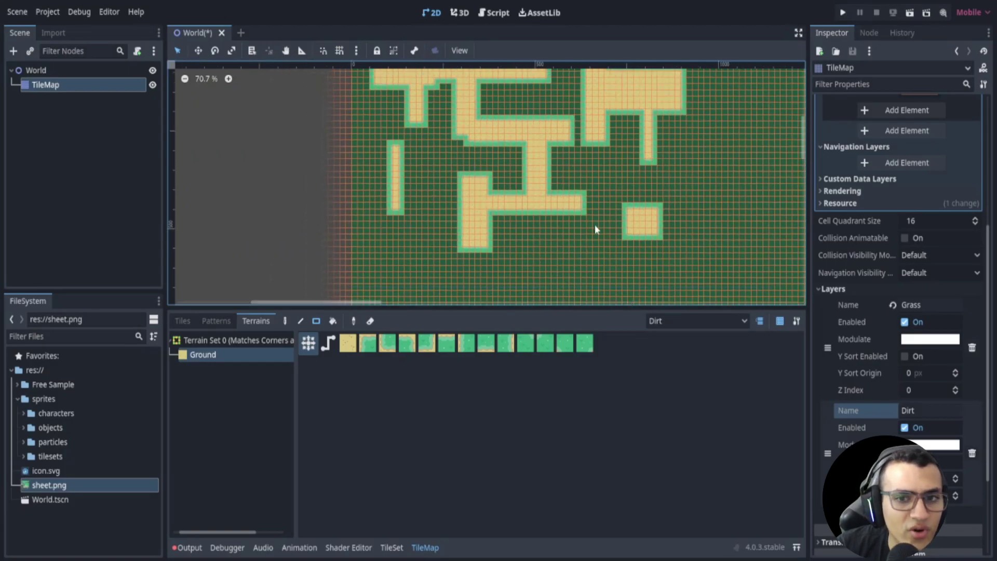
Save the scene with a taller viewport and select the World root node to view the painted map without the tile grid
{"action": "middle_click_drag", "start_coordinate": [594, 225], "coordinate": [596, 252]}
{"action": "middle_click_drag", "start_coordinate": [614, 190], "coordinate": [600, 196]}
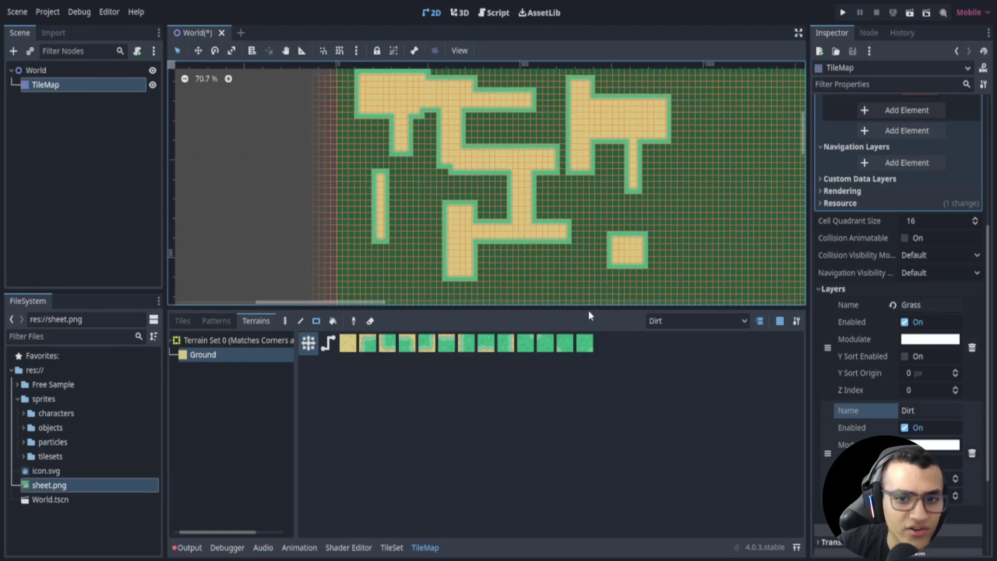
{"action": "left_click_drag", "start_coordinate": [598, 314], "coordinate": [597, 360]}
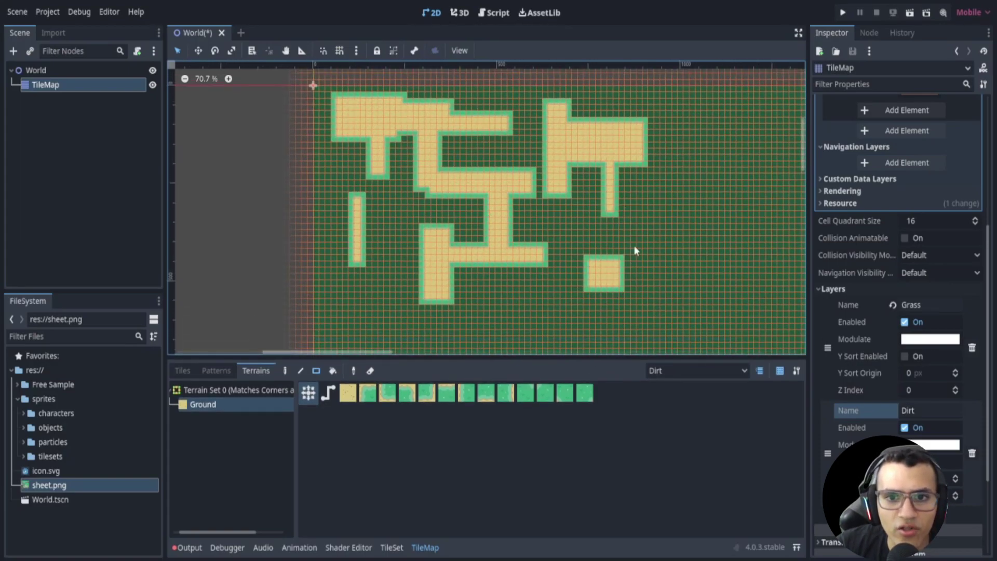
{"action": "scroll", "coordinate": [628, 246], "scroll_direction": "down", "scroll_amount": 1}
{"action": "scroll", "coordinate": [497, 139], "scroll_direction": "up", "scroll_amount": 2}
{"action": "key", "text": "ctrl+s"}
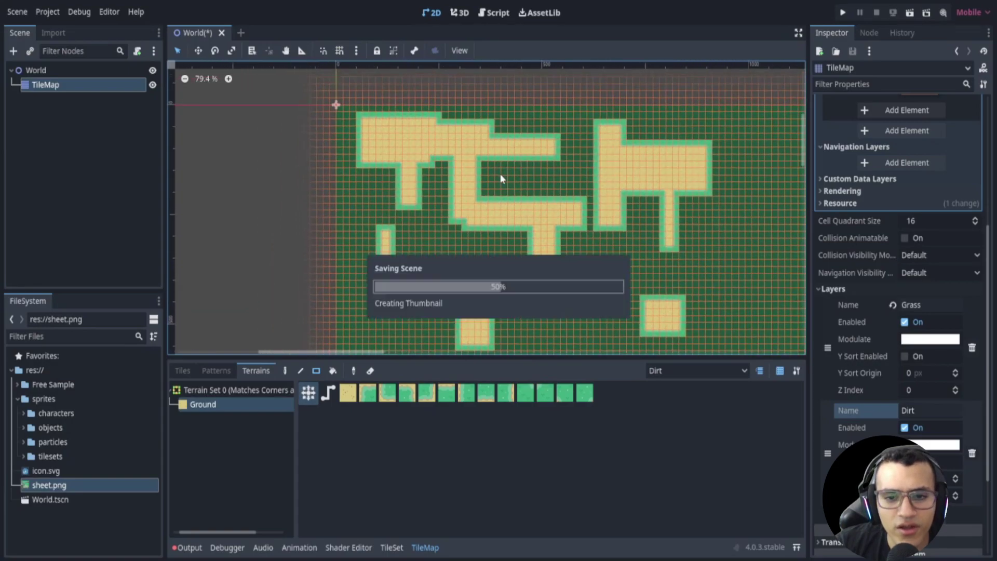
{"action": "left_click", "coordinate": [104, 71]}
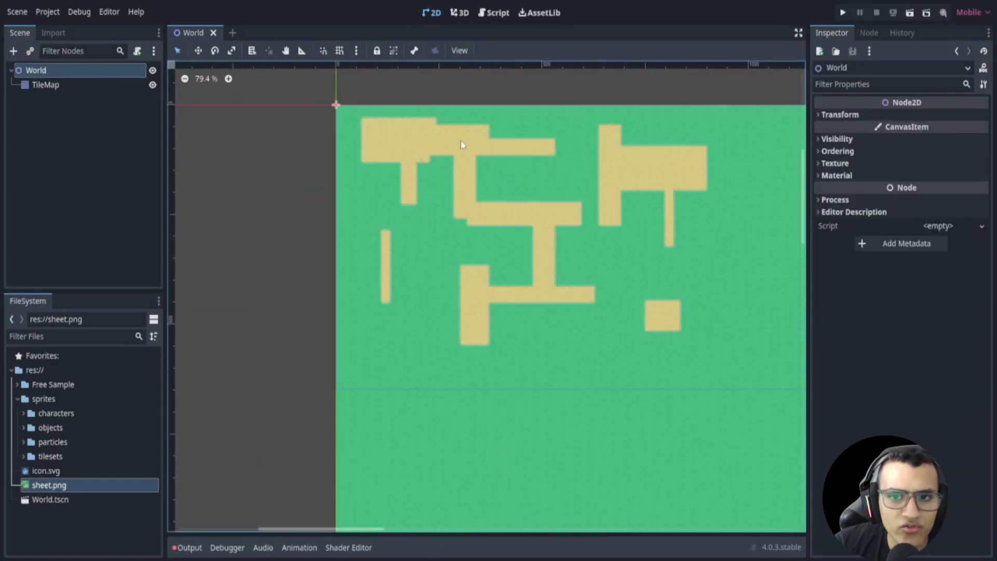
{"action": "middle_click_drag", "start_coordinate": [476, 203], "coordinate": [453, 222]}
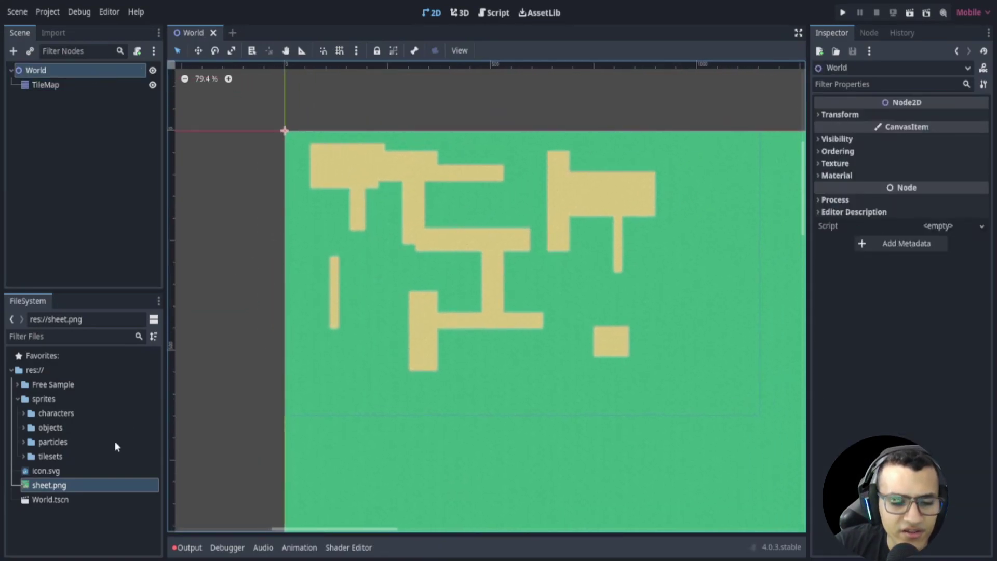
Pick the triple red flower tile from the TileMap's sheet.png tiles and place one on the Dirt layer in the grass between the paths
{"action": "left_click", "coordinate": [106, 86]}
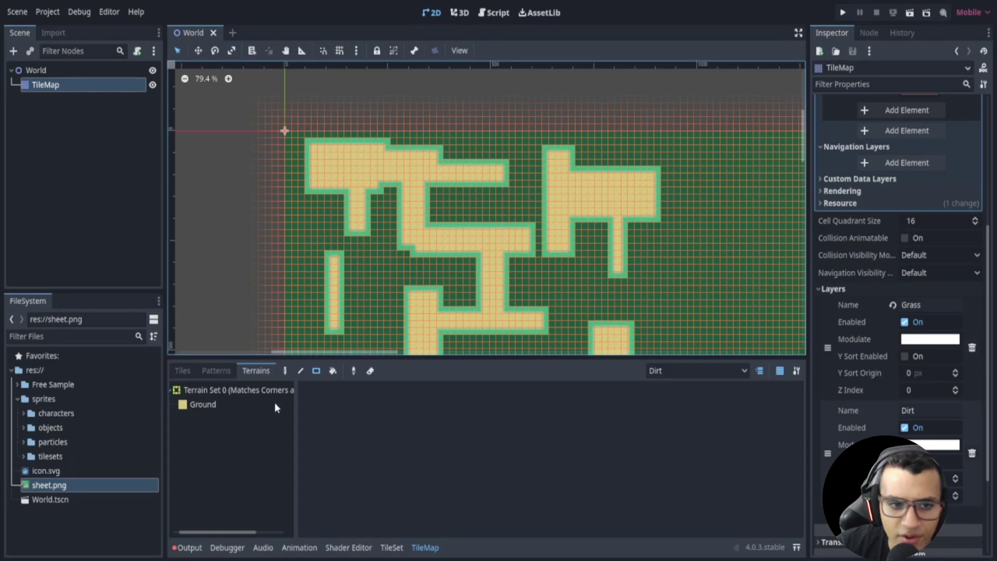
{"action": "left_click", "coordinate": [183, 371]}
{"action": "middle_click_drag", "start_coordinate": [511, 426], "coordinate": [536, 454]}
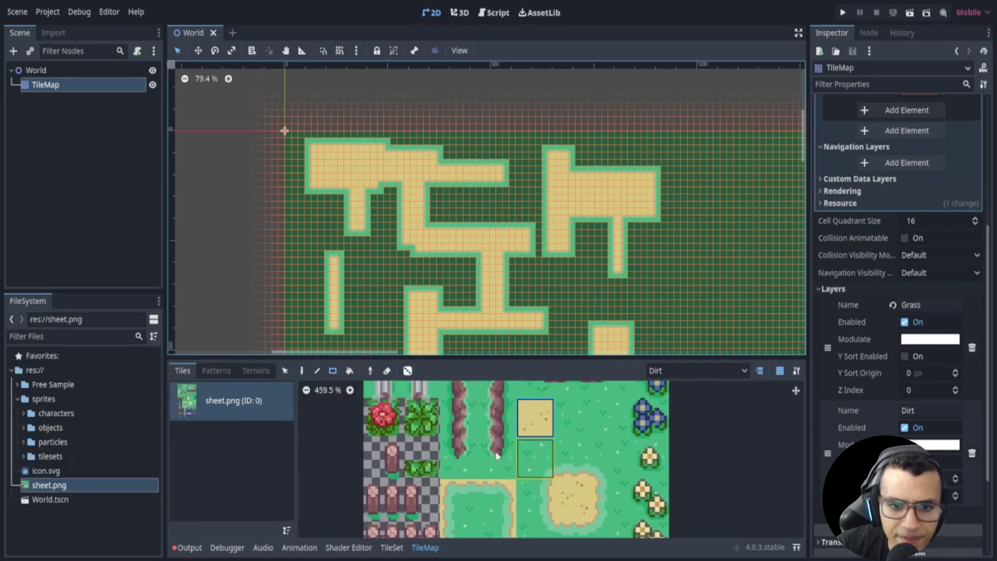
{"action": "middle_click_drag", "start_coordinate": [408, 521], "coordinate": [424, 472]}
{"action": "scroll", "coordinate": [423, 476], "scroll_direction": "up", "scroll_amount": 2}
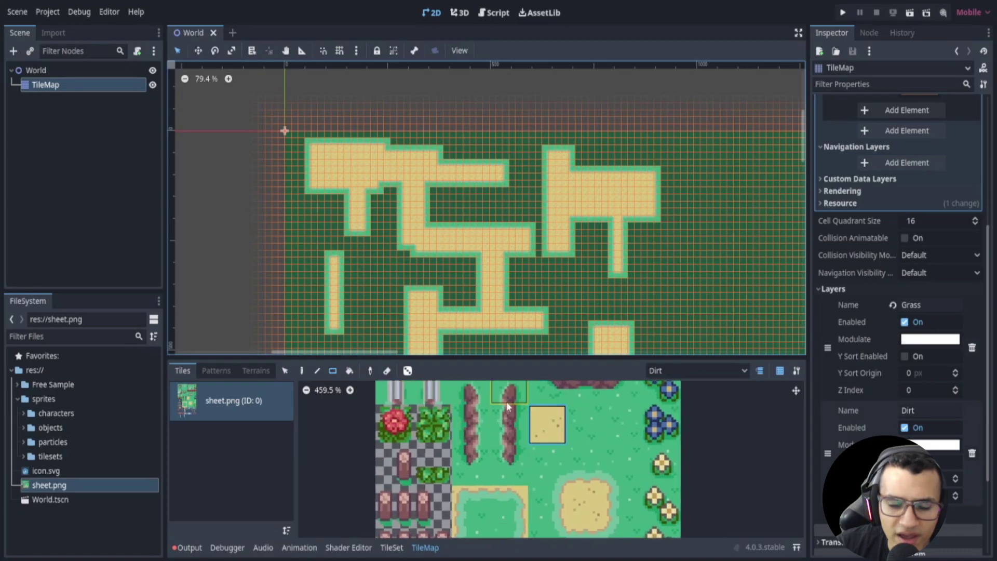
{"action": "scroll", "coordinate": [506, 401], "scroll_direction": "up", "scroll_amount": 2}
{"action": "middle_click_drag", "start_coordinate": [536, 400], "coordinate": [505, 437]}
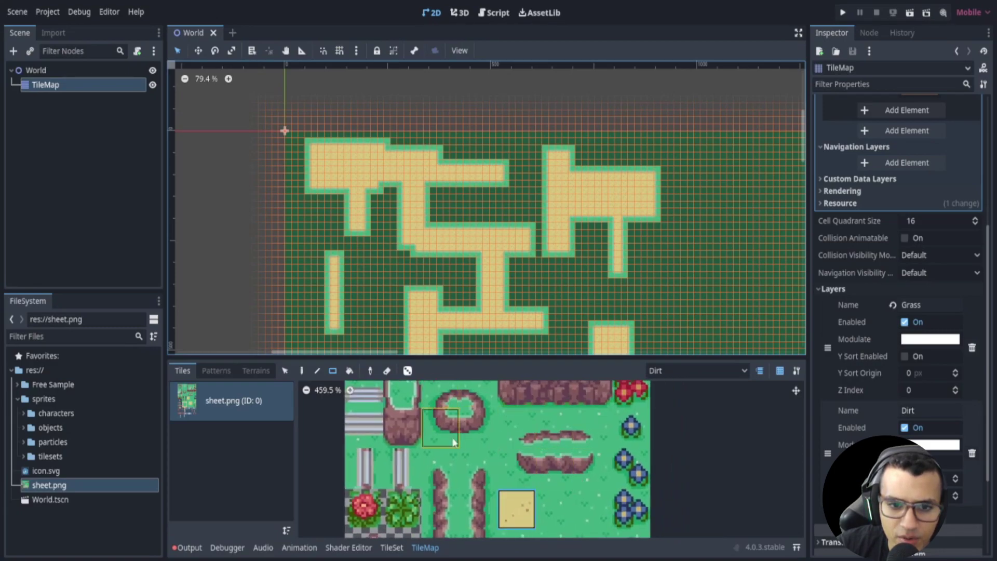
{"action": "middle_click_drag", "start_coordinate": [457, 402], "coordinate": [462, 477]}
{"action": "middle_click_drag", "start_coordinate": [411, 437], "coordinate": [425, 461]}
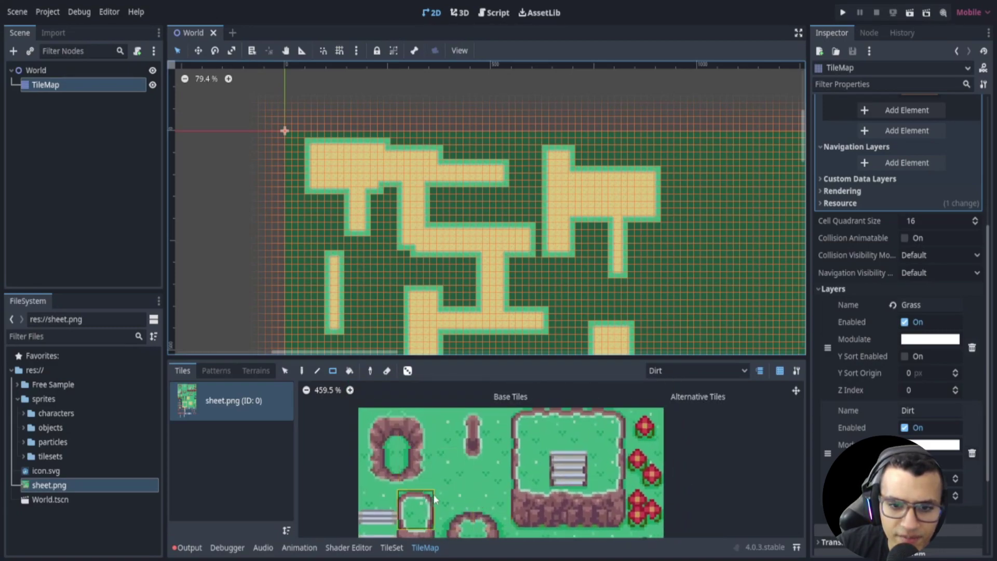
{"action": "middle_click_drag", "start_coordinate": [434, 502], "coordinate": [446, 418]}
{"action": "middle_click_drag", "start_coordinate": [656, 433], "coordinate": [627, 472]}
{"action": "left_click", "coordinate": [628, 453]}
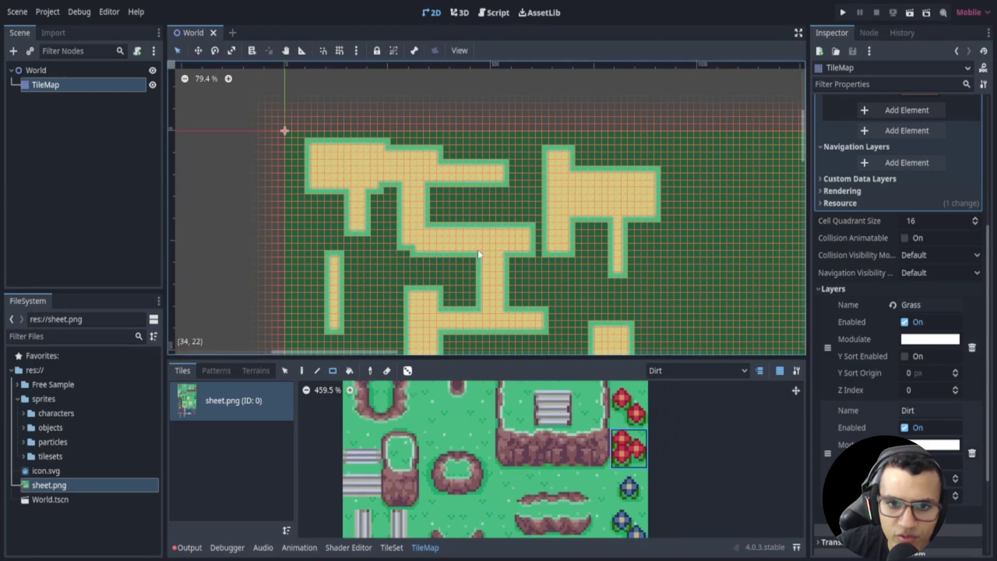
{"action": "left_click", "coordinate": [522, 202]}
Switch painting to the Grass layer and scatter four red flower tiles over the grass around the western dirt paths
{"action": "left_click", "coordinate": [666, 368]}
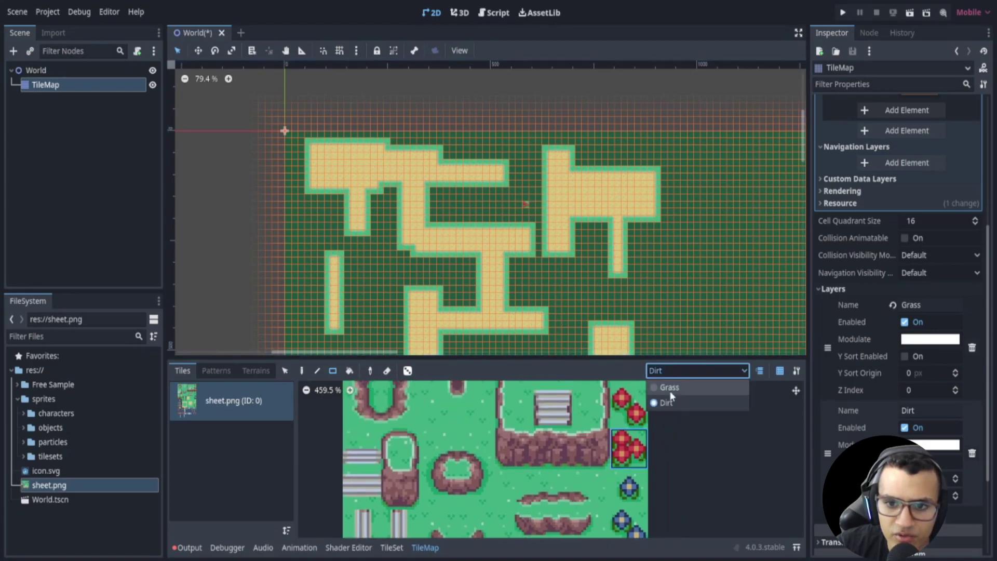
{"action": "left_click", "coordinate": [670, 384]}
{"action": "scroll", "coordinate": [522, 238], "scroll_direction": "up", "scroll_amount": 1}
{"action": "scroll", "coordinate": [502, 218], "scroll_direction": "up", "scroll_amount": 1}
{"action": "left_click_drag", "start_coordinate": [437, 158], "coordinate": [437, 158]}
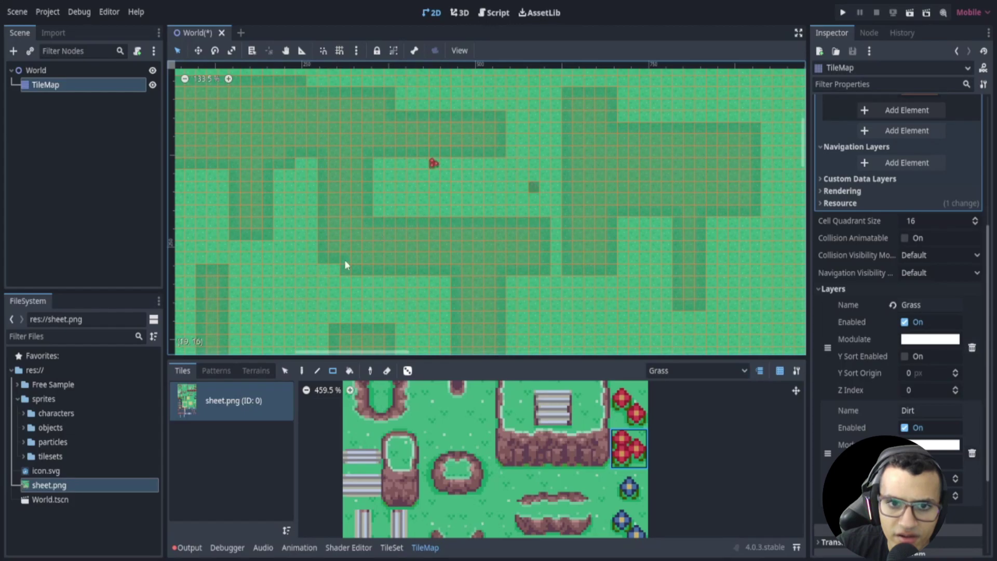
{"action": "middle_click_drag", "start_coordinate": [285, 301], "coordinate": [390, 246]}
{"action": "left_click", "coordinate": [263, 239]}
{"action": "middle_click_drag", "start_coordinate": [391, 316], "coordinate": [398, 187]}
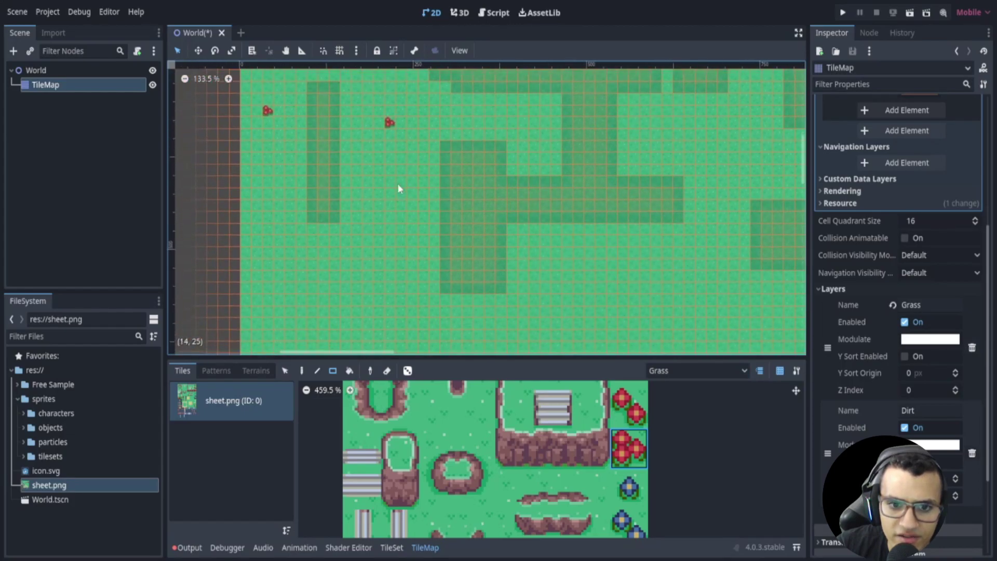
Pick the leafy green bush tile in sheet.png and make Dirt the active layer
{"action": "middle_click_drag", "start_coordinate": [439, 494], "coordinate": [431, 391]}
{"action": "left_click", "coordinate": [390, 456]}
{"action": "middle_click_drag", "start_coordinate": [407, 222], "coordinate": [422, 325]}
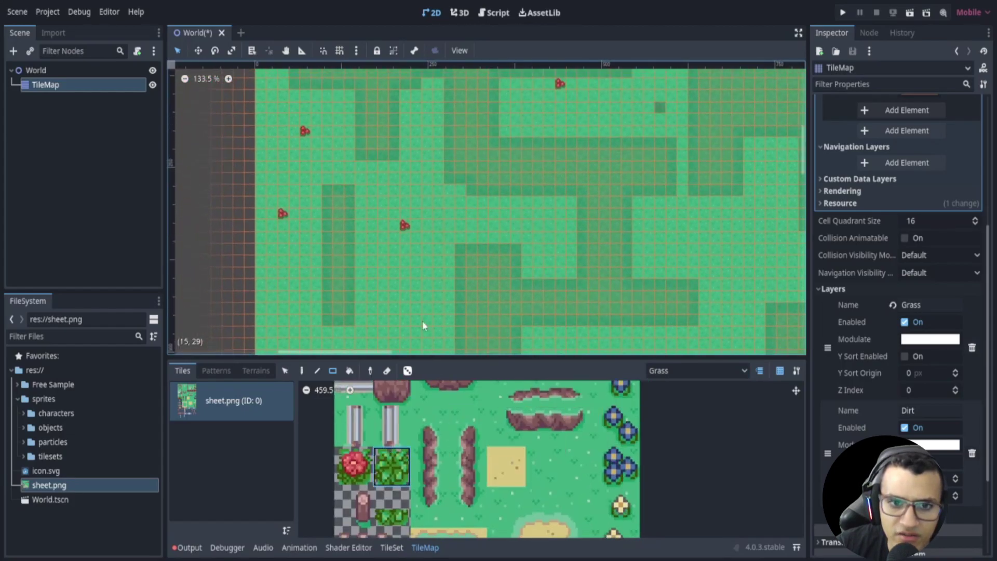
{"action": "left_click", "coordinate": [386, 251]}
{"action": "middle_click_drag", "start_coordinate": [430, 171], "coordinate": [418, 269]}
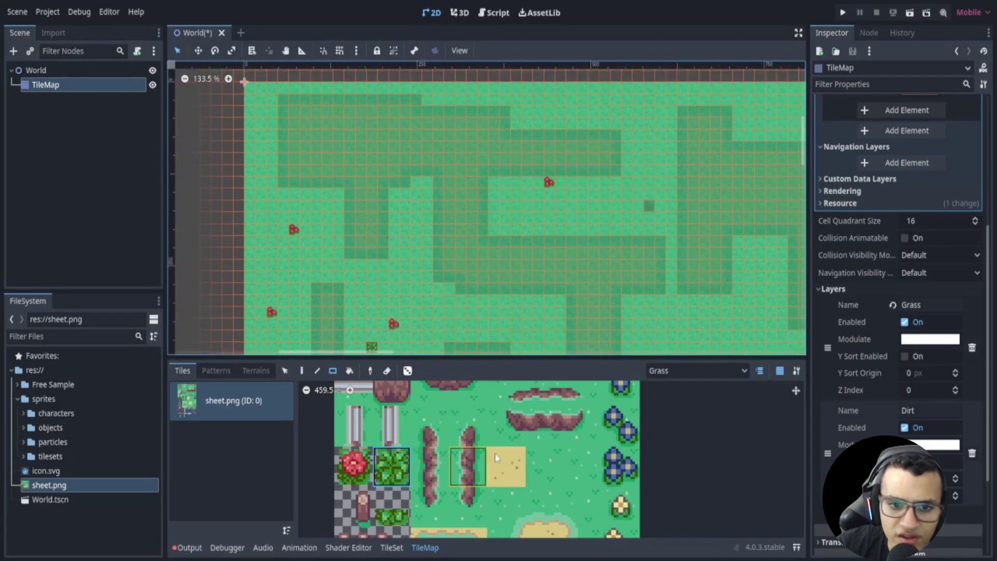
{"action": "left_click", "coordinate": [690, 368]}
{"action": "left_click", "coordinate": [680, 398]}
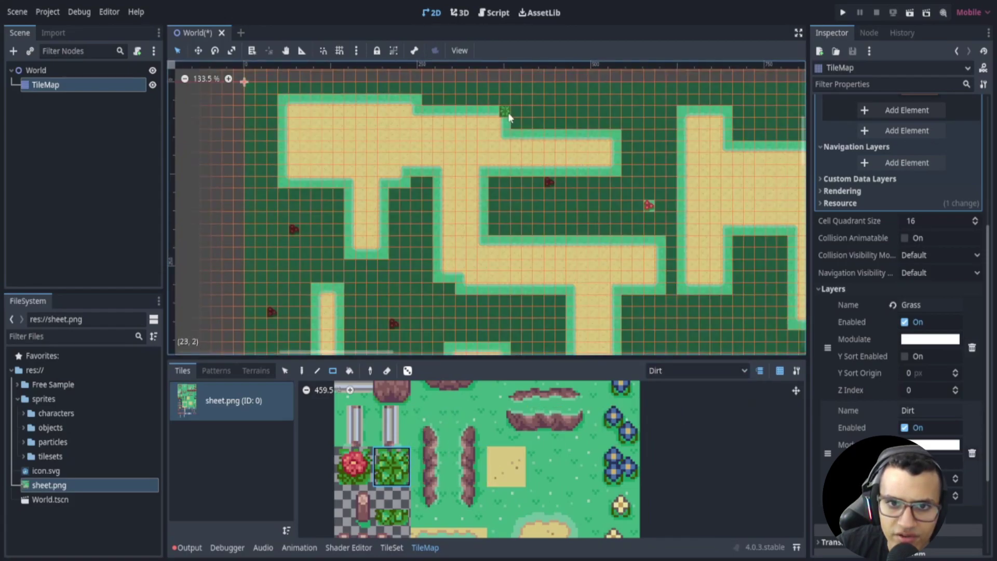
Scatter seven green bush tiles on the Dirt layer along the north, west and south sides of the western dirt area
{"action": "left_click_drag", "start_coordinate": [530, 101], "coordinate": [531, 101]}
{"action": "left_click", "coordinate": [461, 86]}
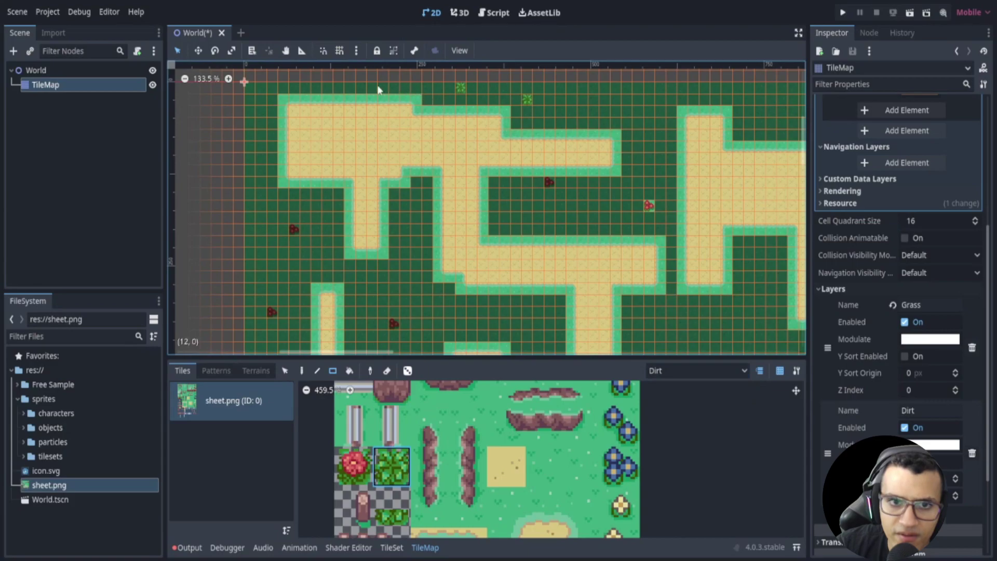
{"action": "left_click", "coordinate": [372, 88]}
{"action": "left_click", "coordinate": [283, 194]}
{"action": "left_click", "coordinate": [271, 252]}
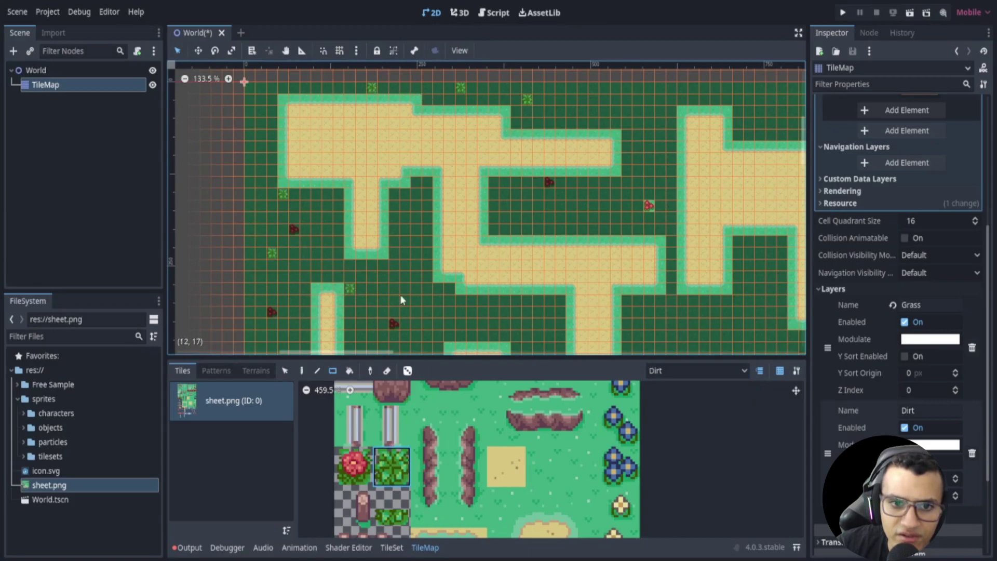
{"action": "left_click", "coordinate": [414, 302]}
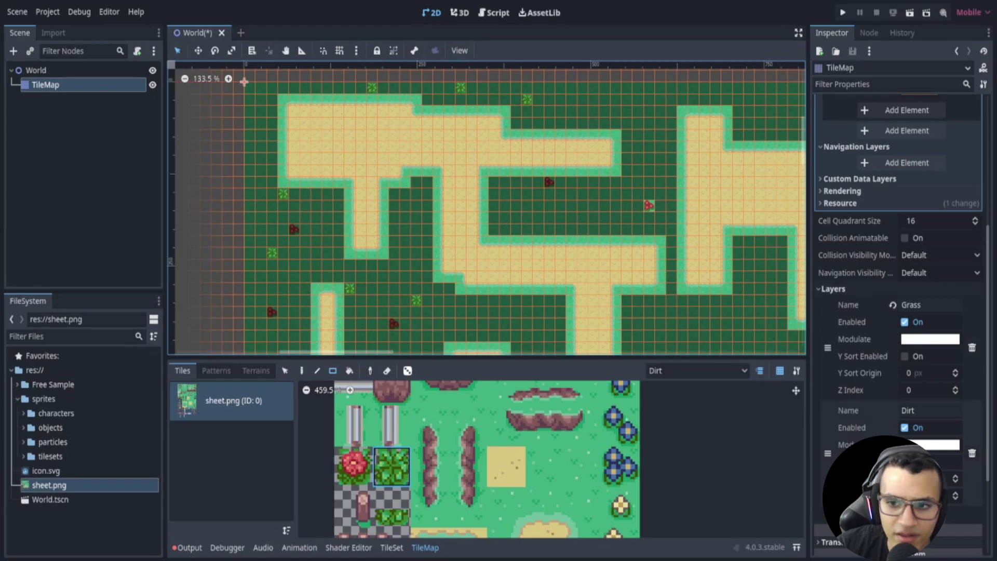
Add green bushes in the enclosed grass area, including a row of three, and three more along the upper path's northern and eastern edges
{"action": "middle_click_drag", "start_coordinate": [625, 236], "coordinate": [620, 263]}
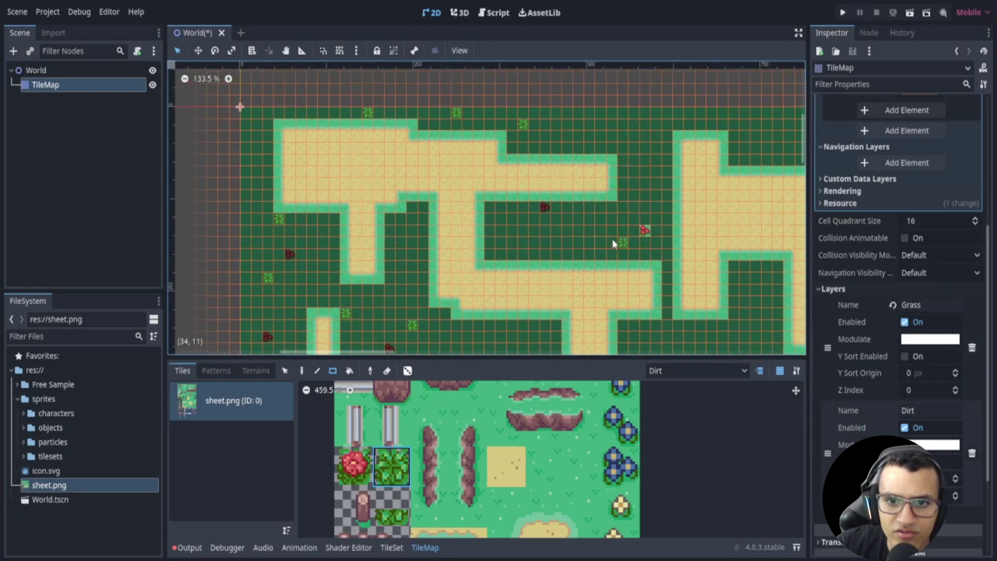
{"action": "left_click", "coordinate": [523, 230]}
{"action": "left_click", "coordinate": [557, 230]}
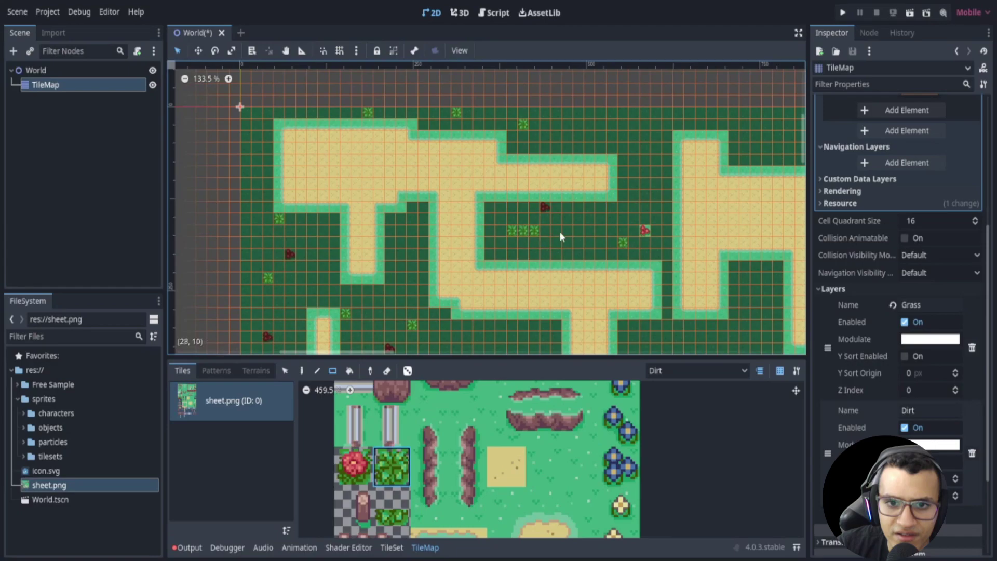
{"action": "left_click", "coordinate": [556, 147]}
{"action": "left_click", "coordinate": [601, 137]}
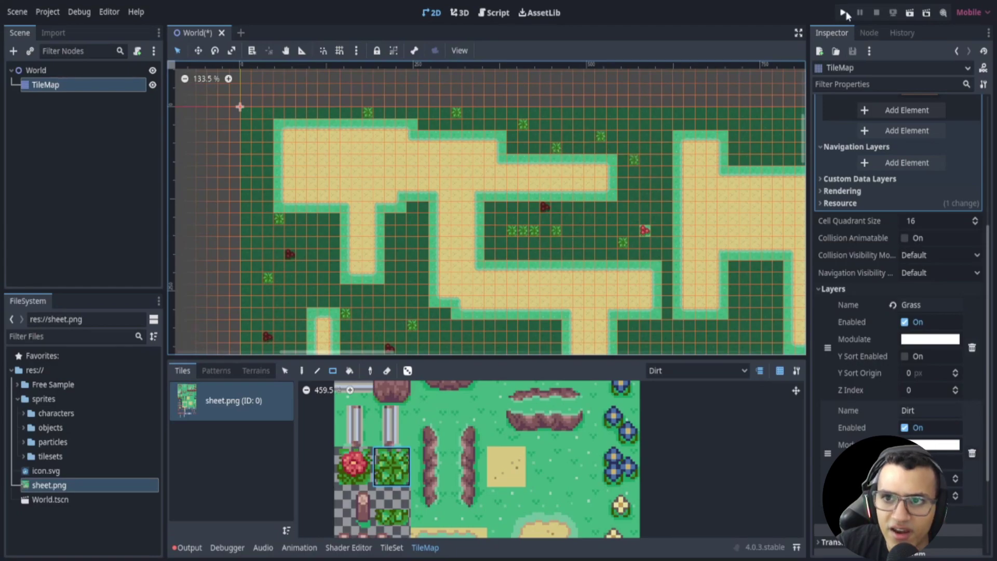
Run the project with World.tscn as the main scene and close the game window
{"action": "key", "text": "F5"}
{"action": "left_click", "coordinate": [420, 302]}
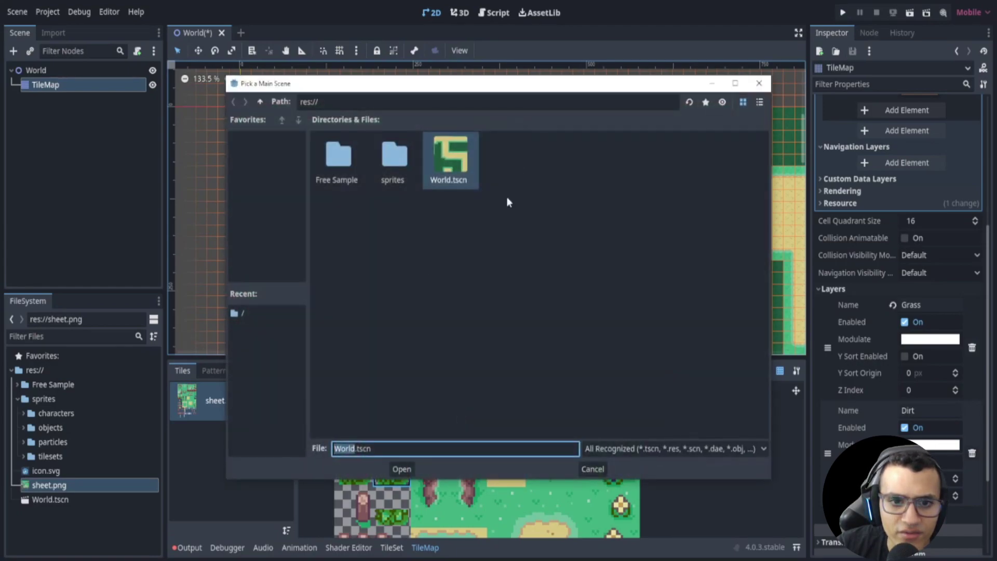
{"action": "left_click", "coordinate": [403, 464]}
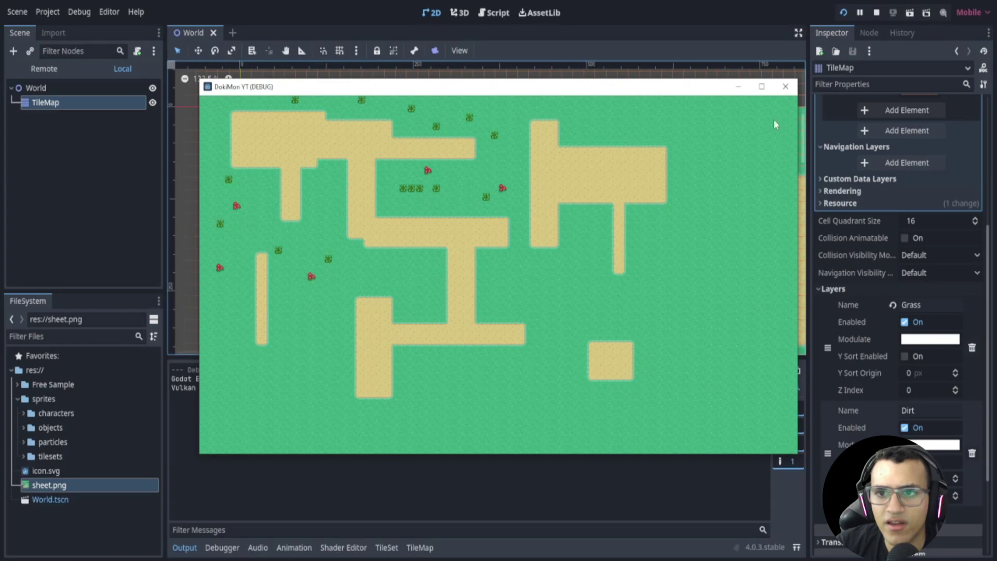
{"action": "left_click", "coordinate": [785, 86]}
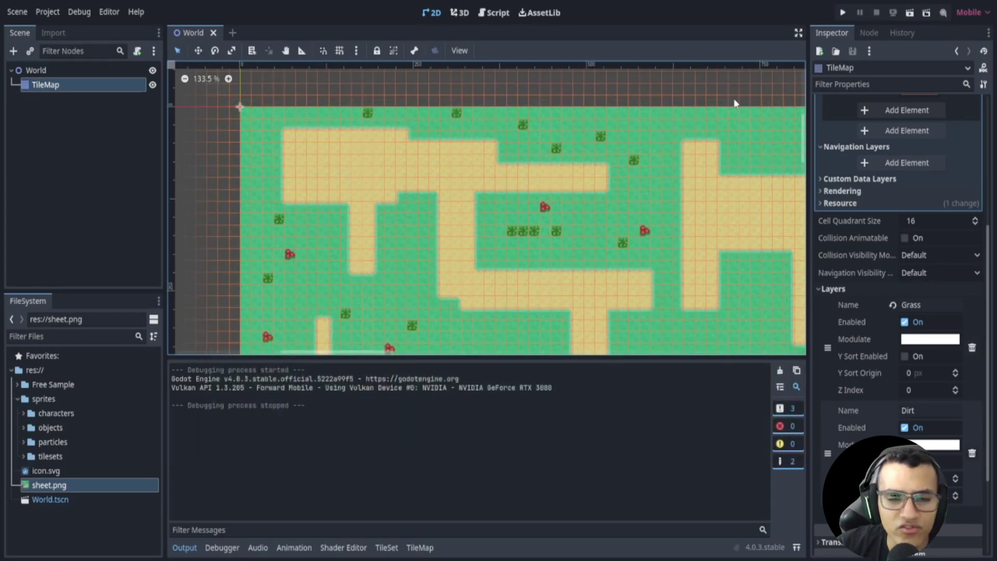